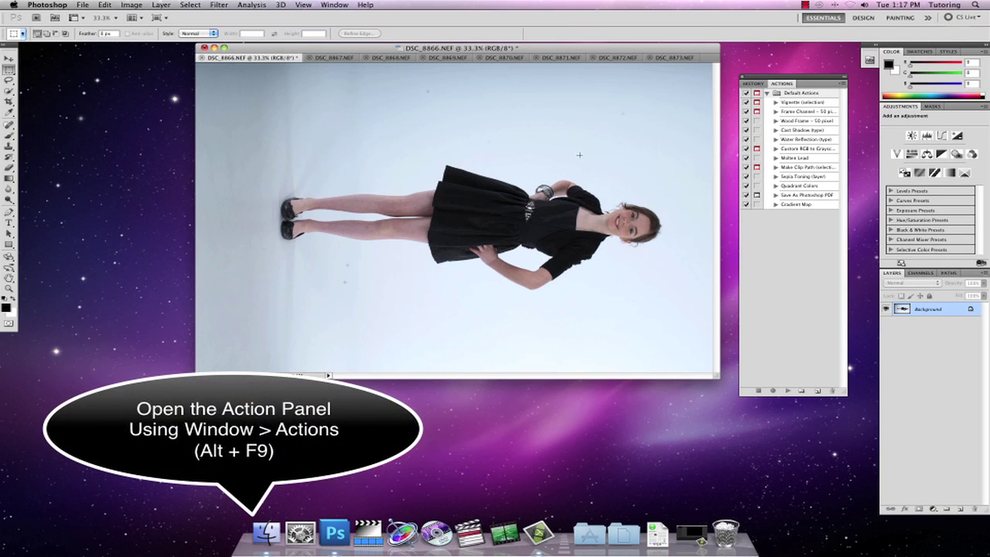
Browse the open photos DSC_8866 through DSC_8873, then return to DSC_8869.NEF
click(444, 58)
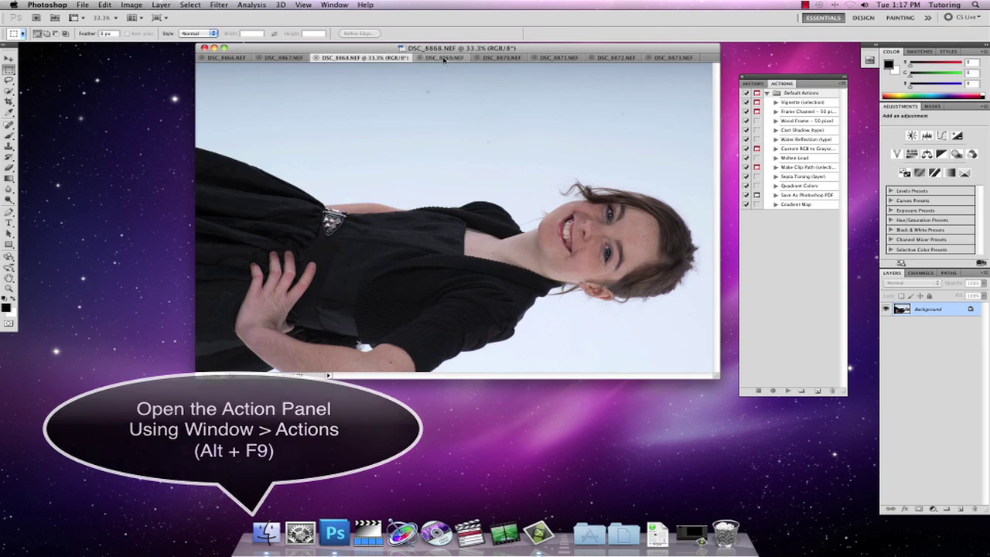
click(499, 59)
click(553, 59)
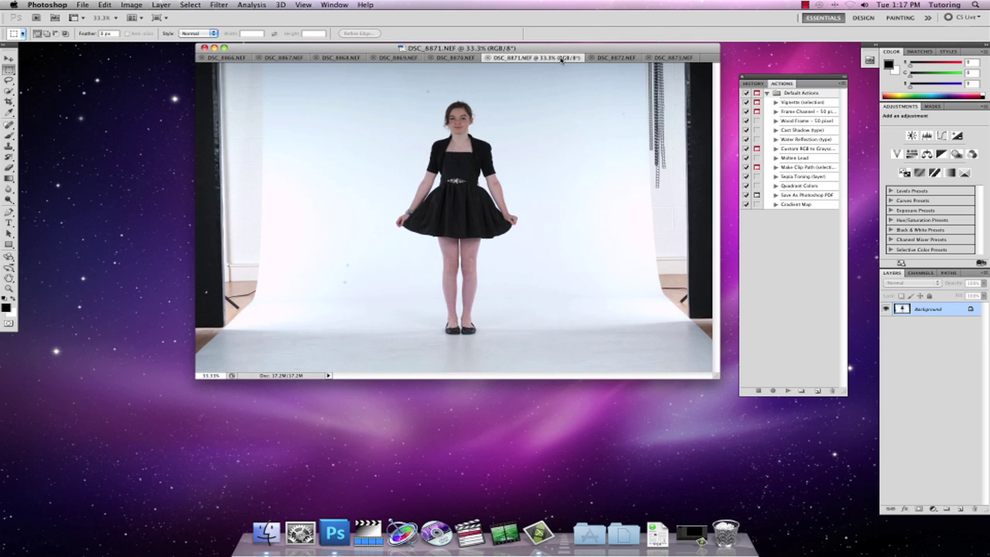
click(619, 59)
click(674, 58)
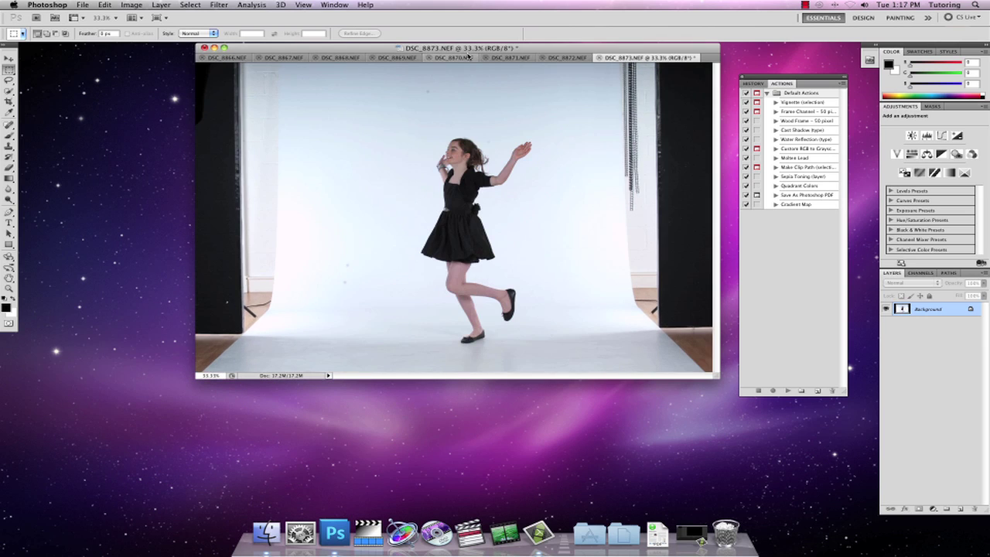
click(397, 58)
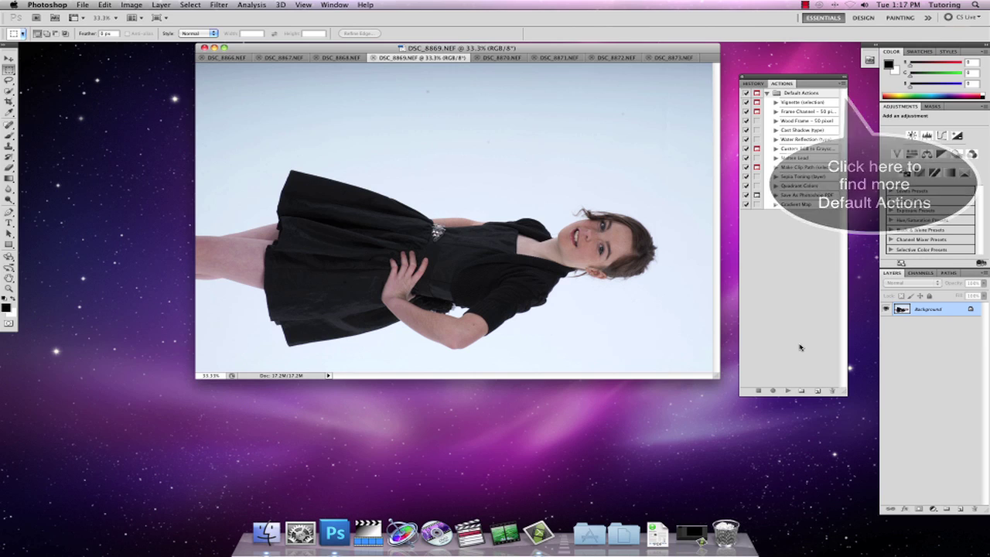
Create a new action set named 'Phot Editing'
click(803, 391)
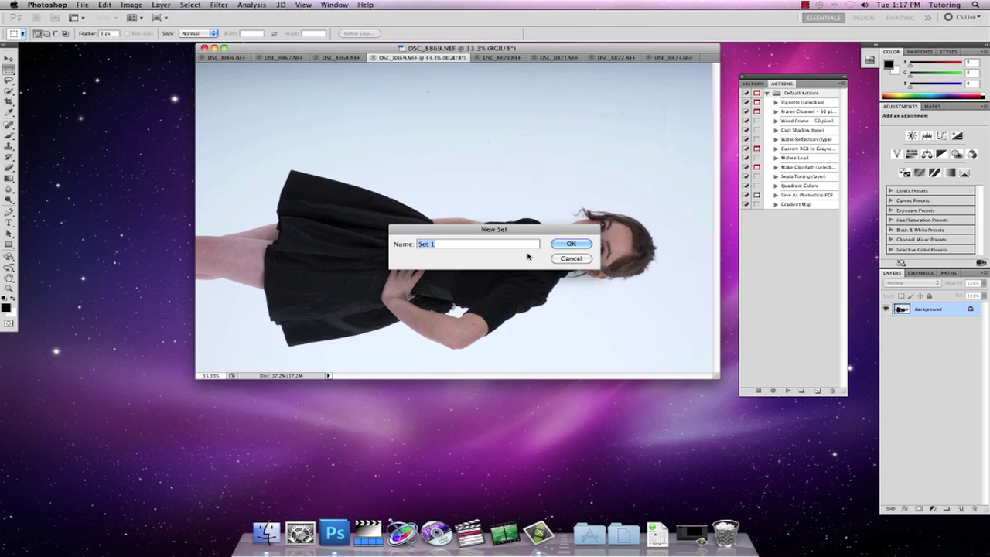
text(Phot Editing)
click(570, 244)
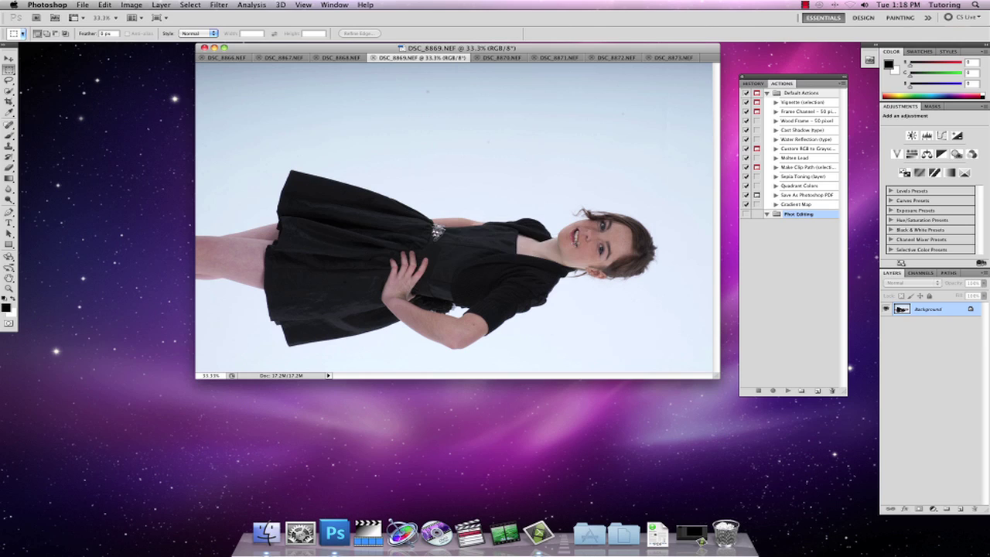
Record a 'Rotate CCW 90' action on F2 that rotates the photo 90° counter-clockwise
click(817, 392)
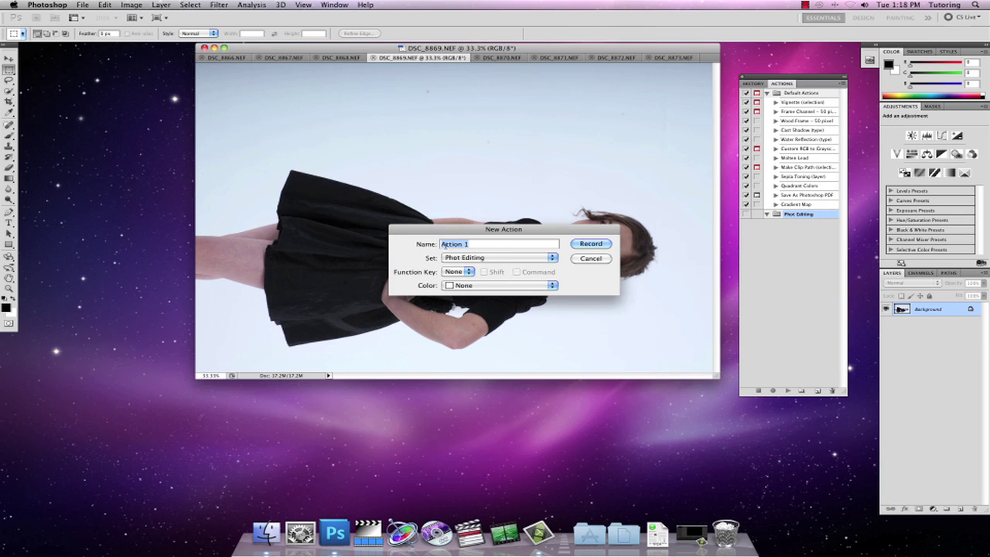
text(Rotate CCW 90)
click(456, 271)
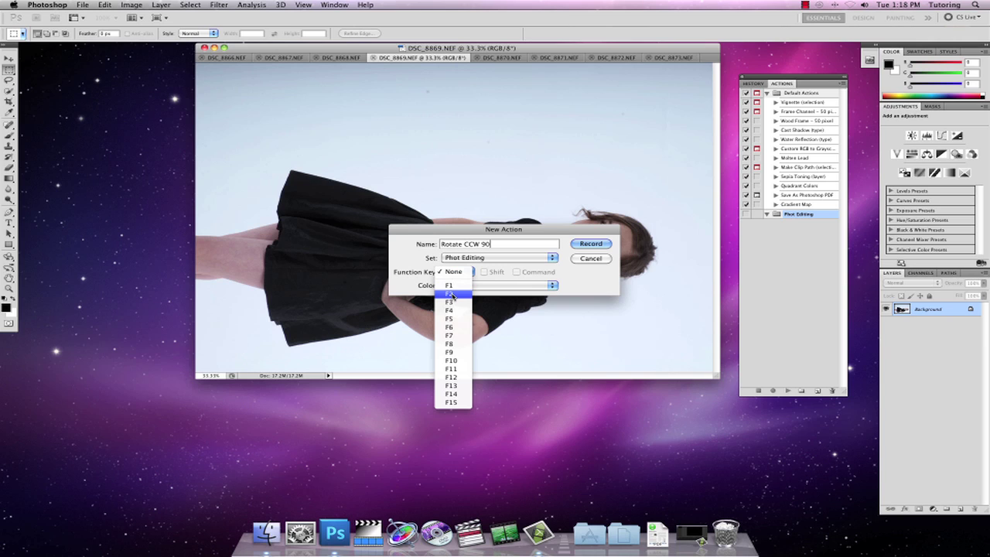
click(452, 294)
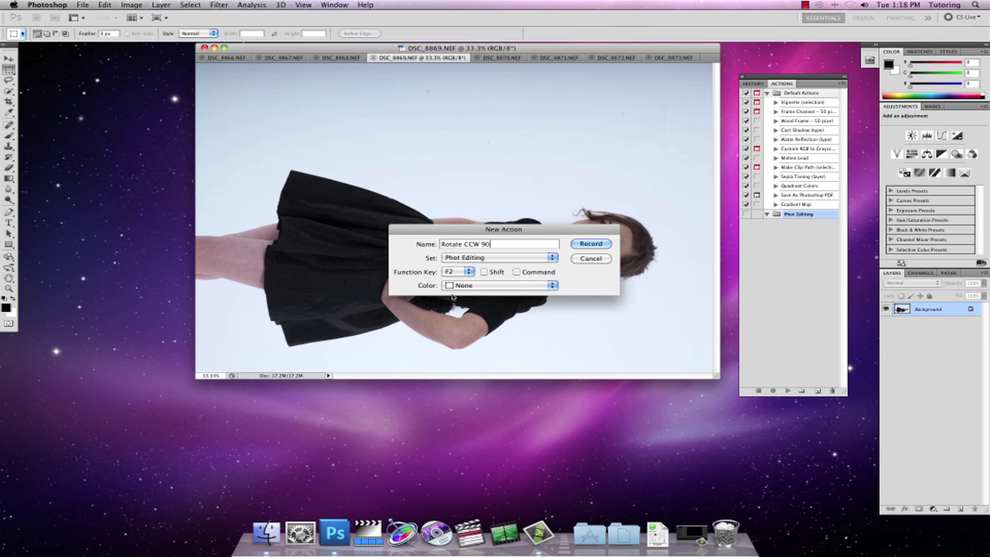
click(592, 244)
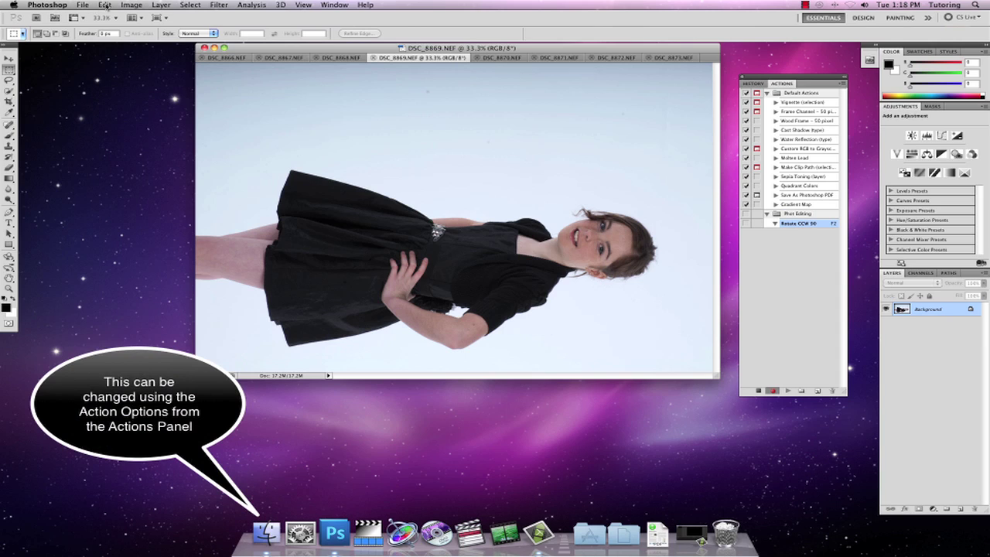
click(132, 5)
mouse_move(197, 103)
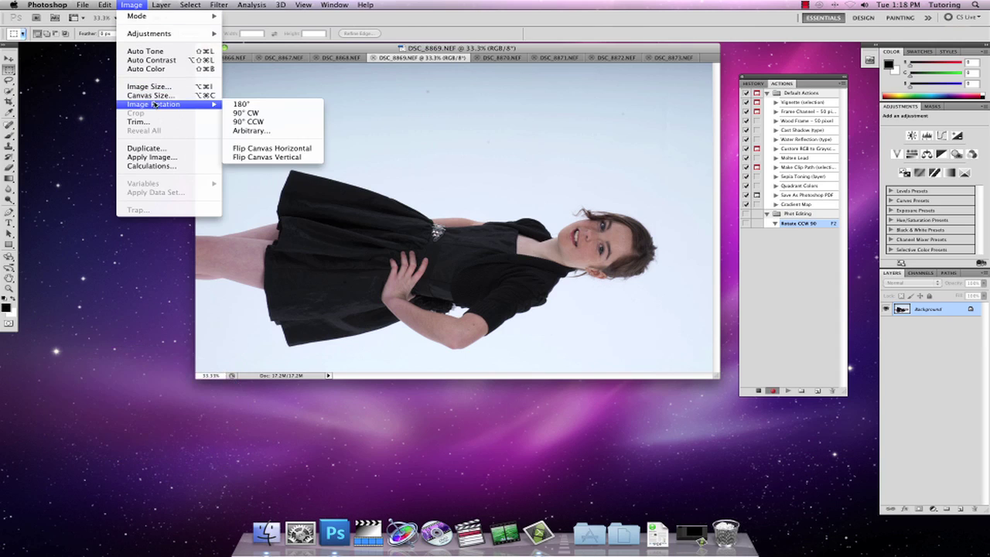
click(263, 122)
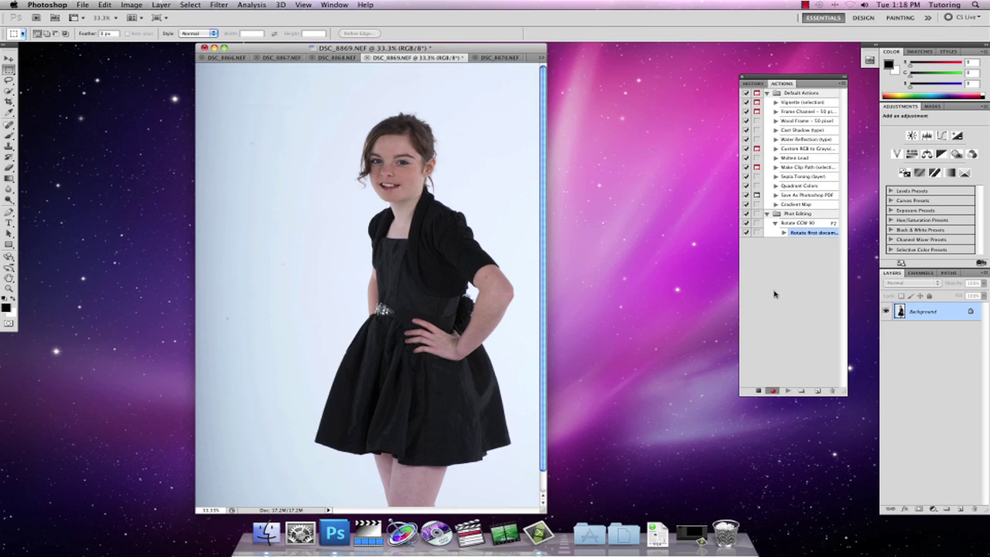
click(758, 390)
click(781, 215)
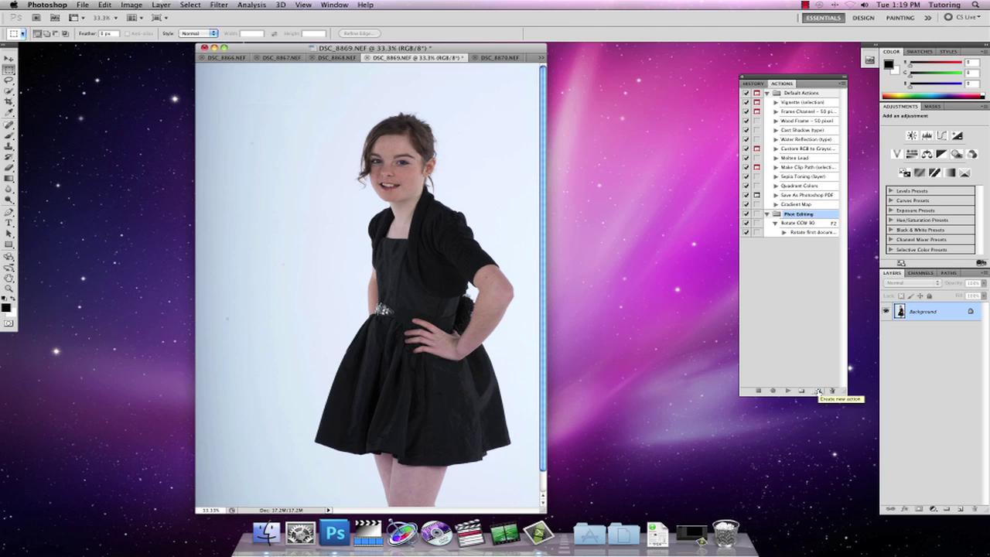
Record a 'Rotate CW 90' action on Shift+F2 that rotates the photo 90° clockwise
click(819, 391)
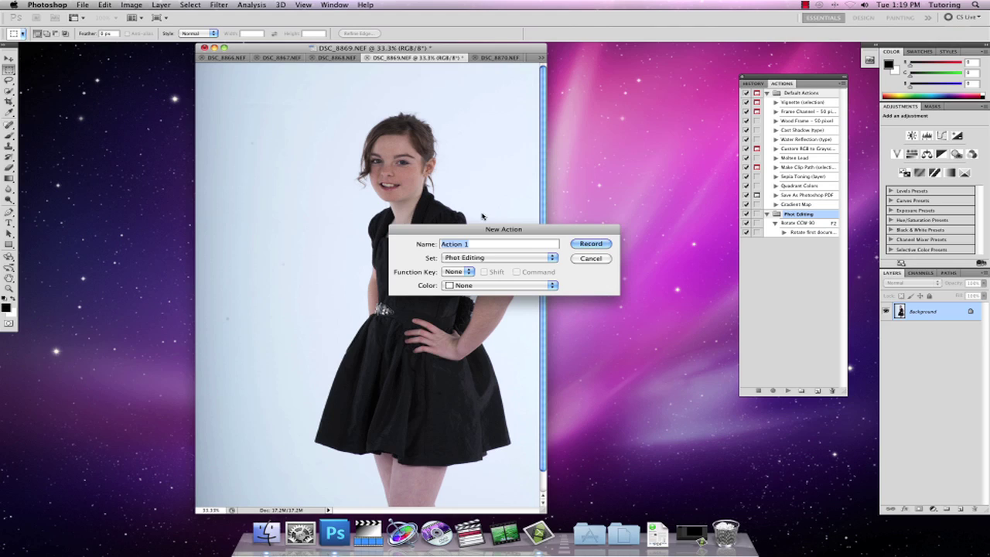
text(Rotate CW 90)
click(458, 271)
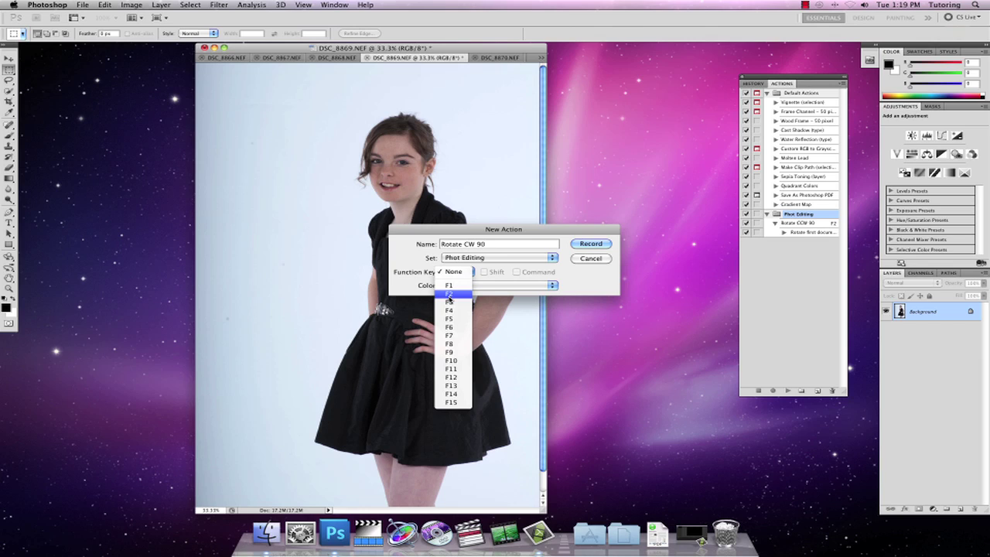
click(449, 298)
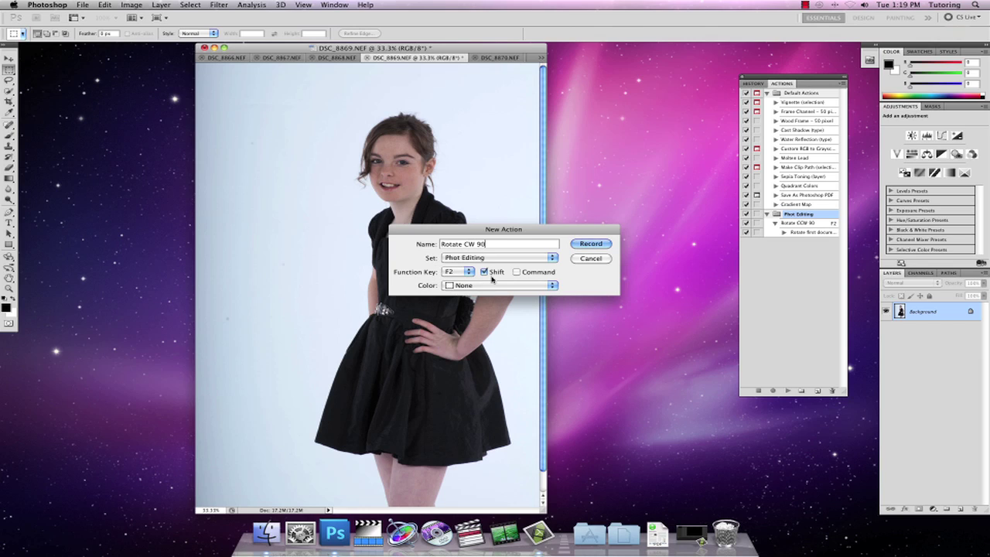
click(590, 243)
click(132, 5)
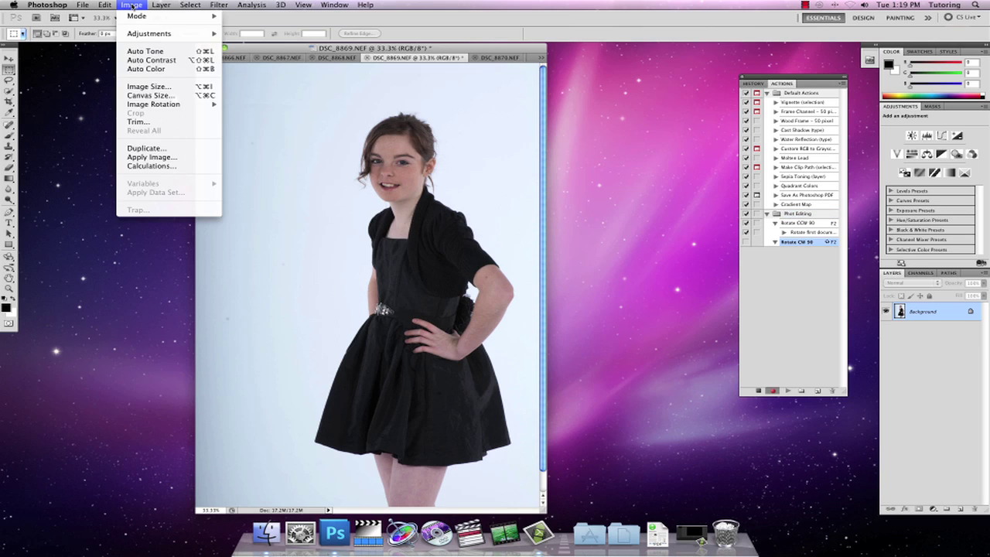
mouse_move(175, 104)
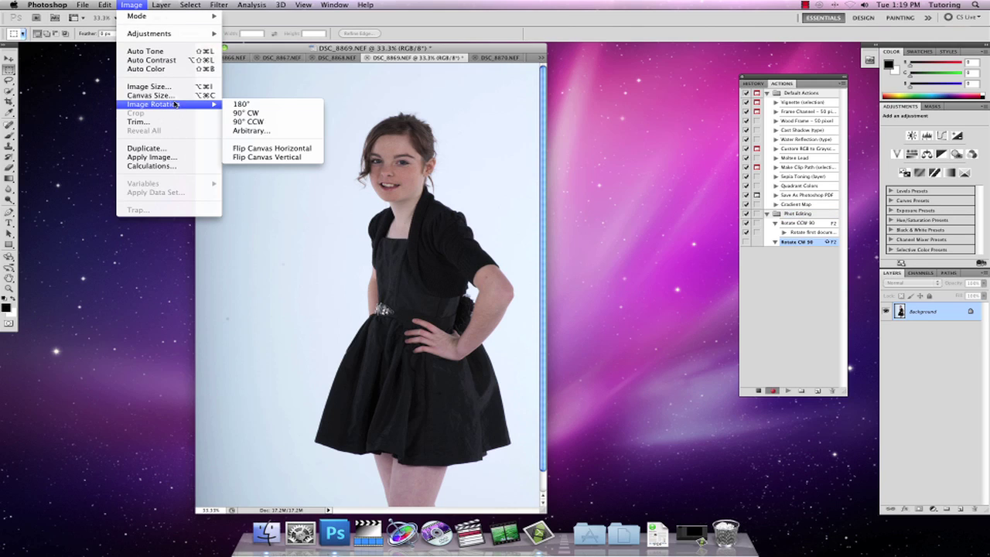
click(246, 114)
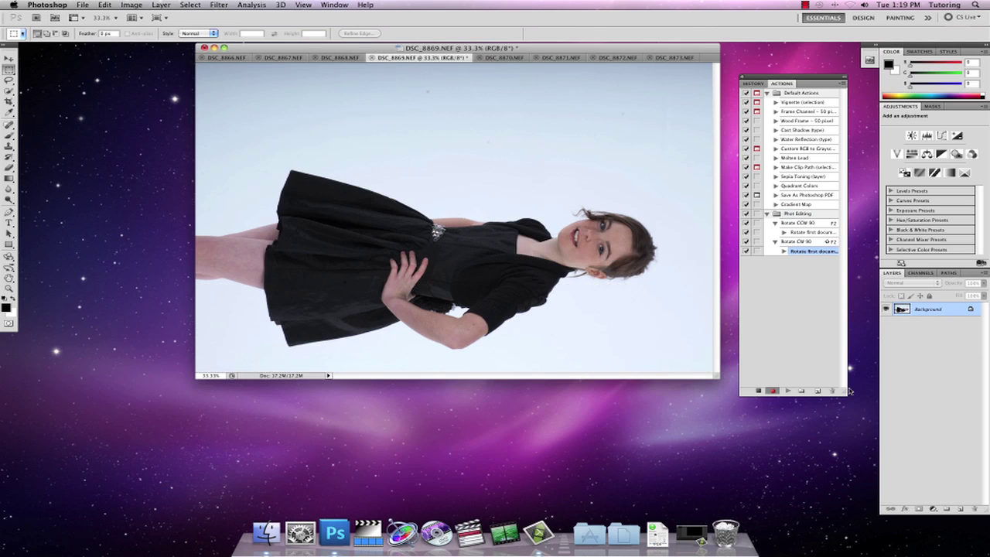
click(760, 391)
Collapse the rotate actions and test them with F2, then Shift+F2
click(775, 242)
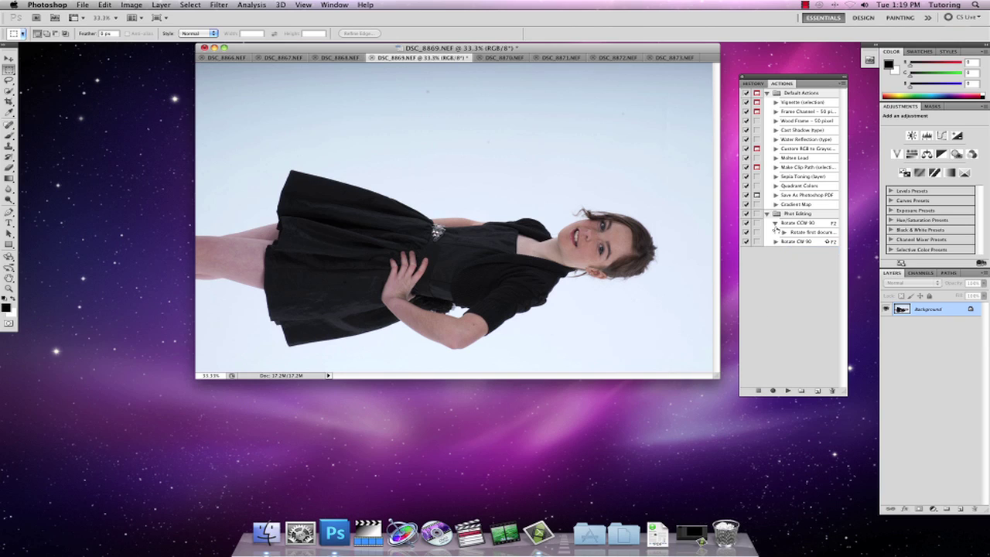
click(775, 224)
click(800, 226)
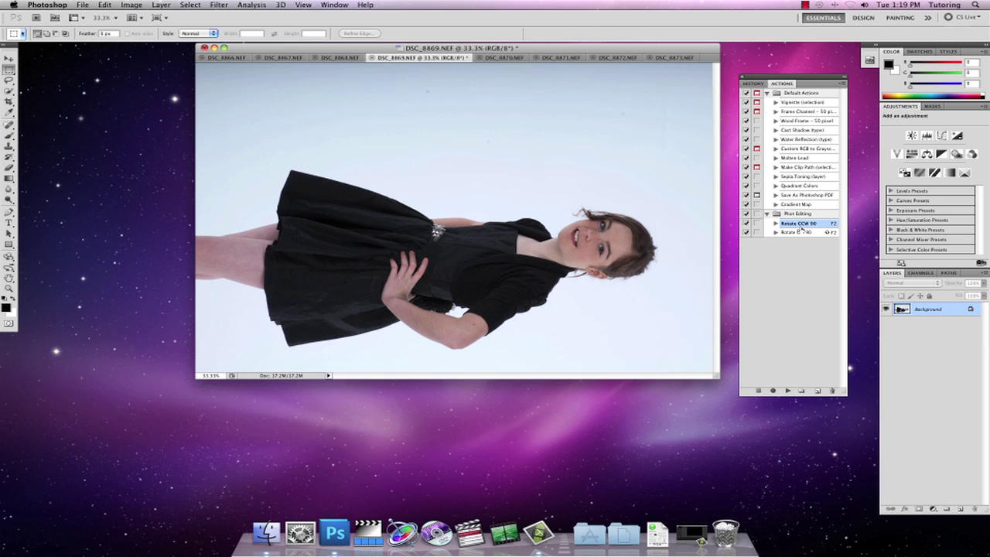
key(F2)
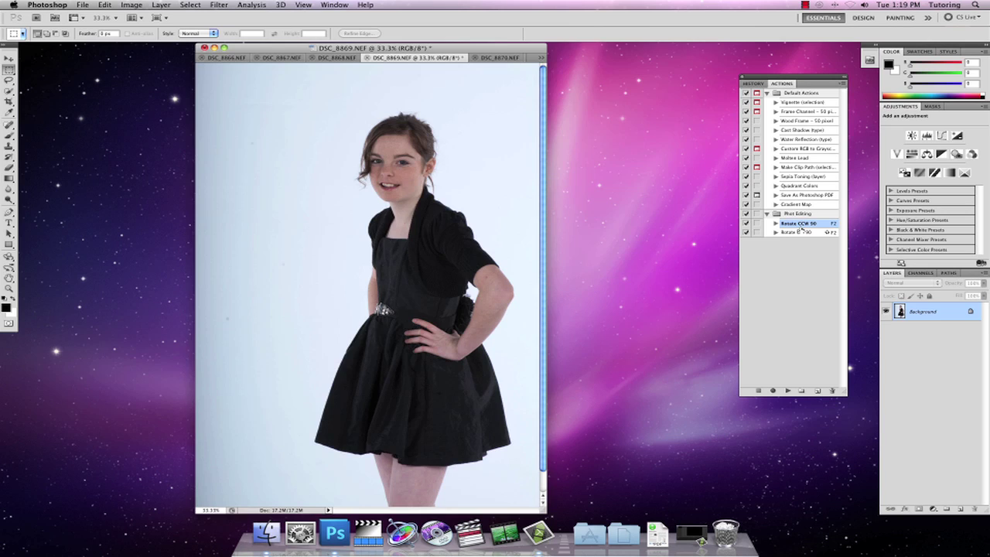
key(shift+F2)
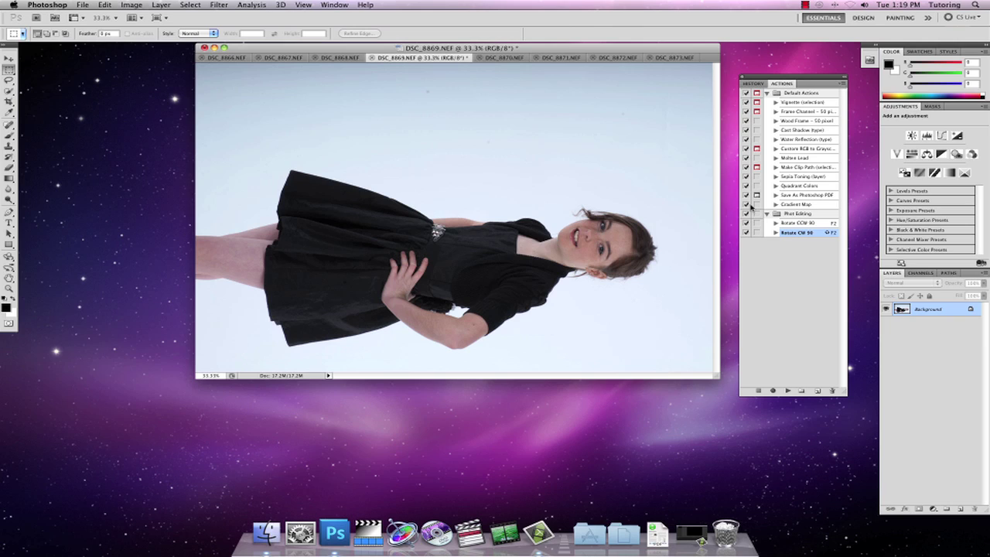
Record a 'New ALL' action on F3 that adds a Levels adjustment layer
click(799, 214)
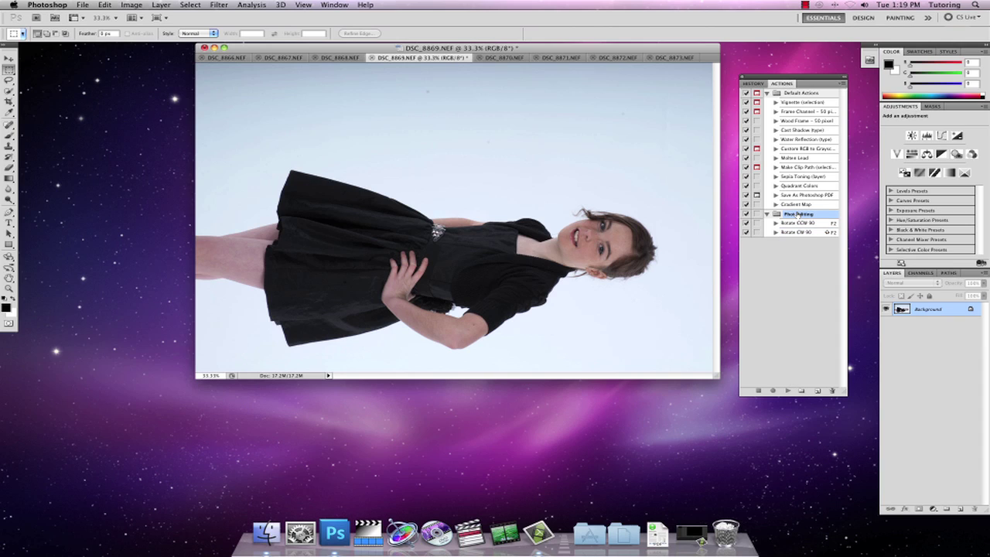
click(817, 390)
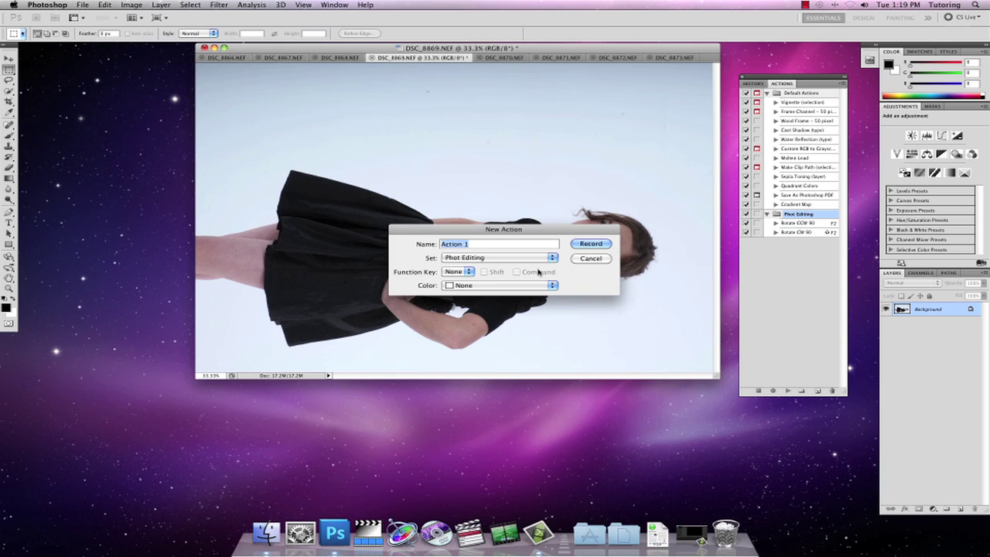
text(New ALL)
click(461, 271)
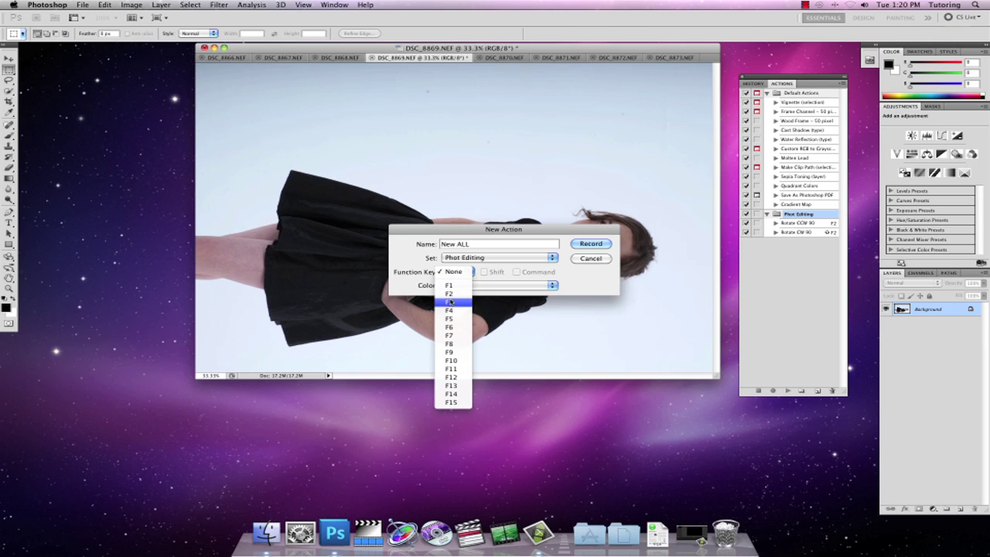
click(451, 302)
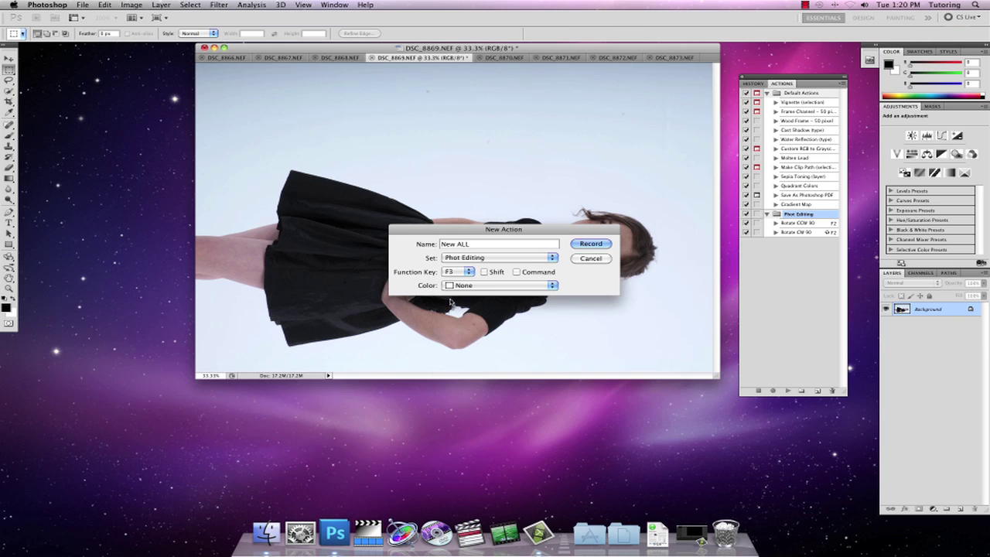
click(591, 243)
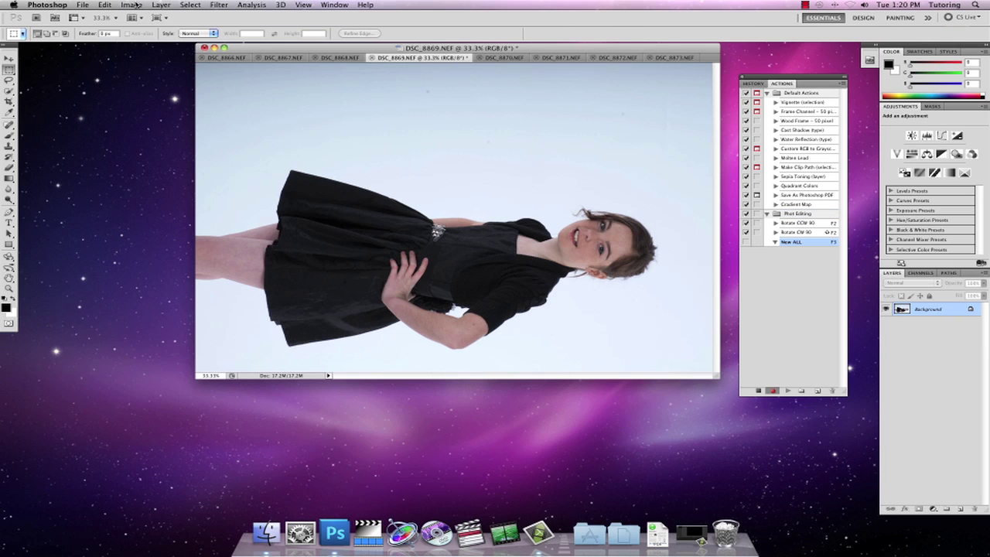
click(159, 6)
mouse_move(206, 96)
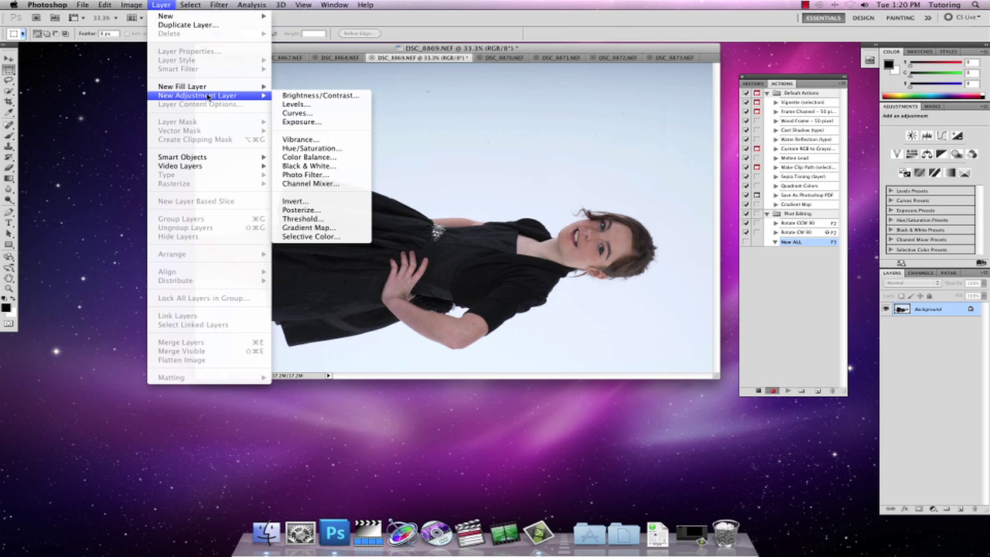
click(311, 106)
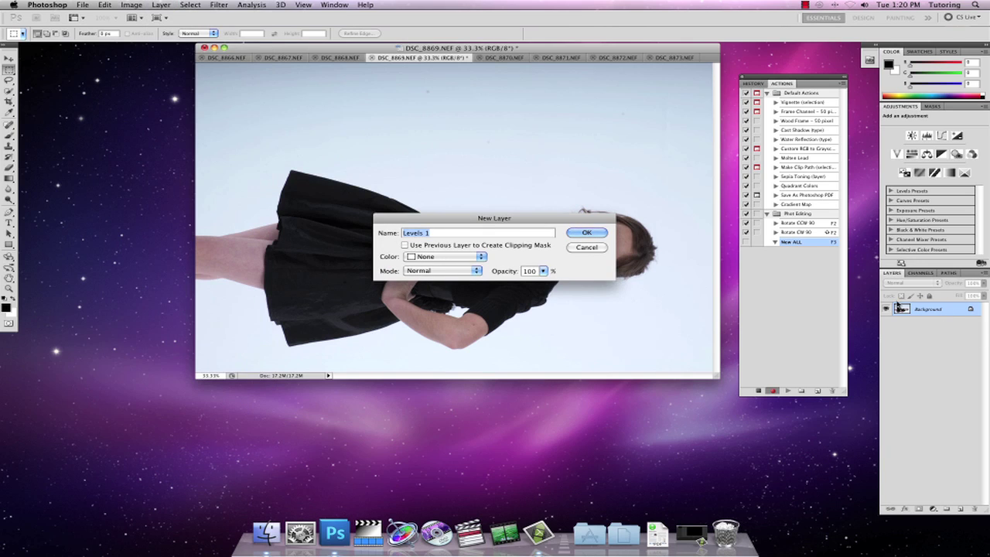
click(586, 232)
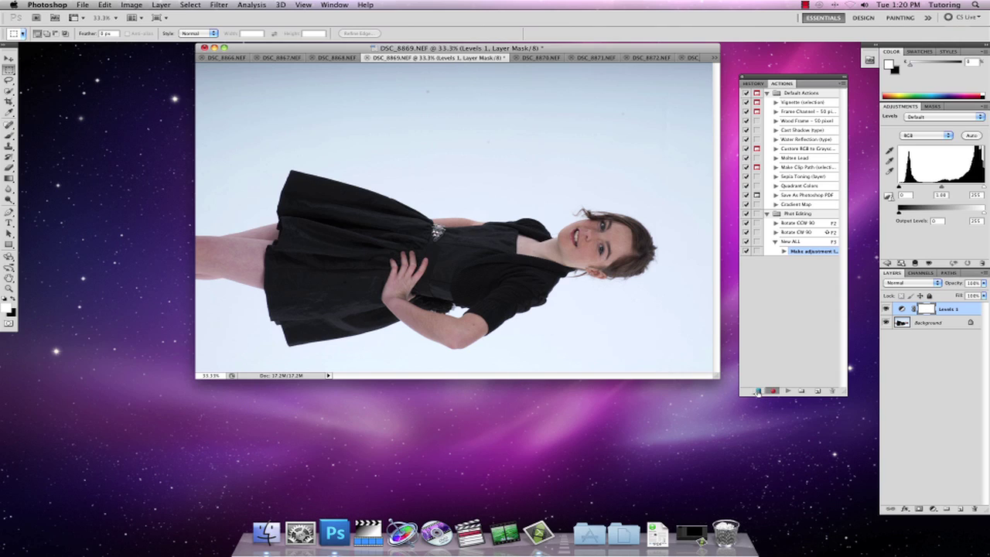
Stop the New ALL recording and whiten the grey backdrop with the Levels white-point eyedropper
click(757, 391)
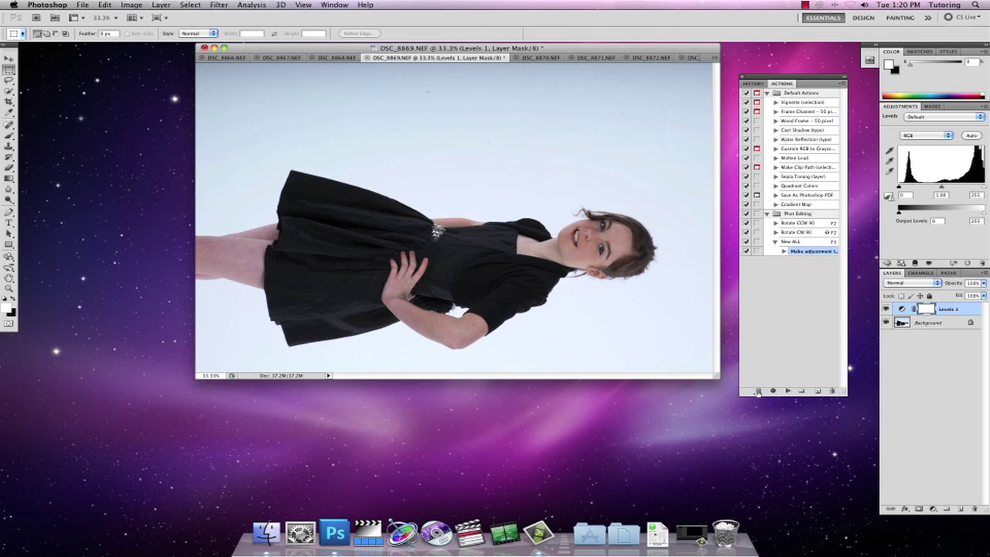
click(775, 242)
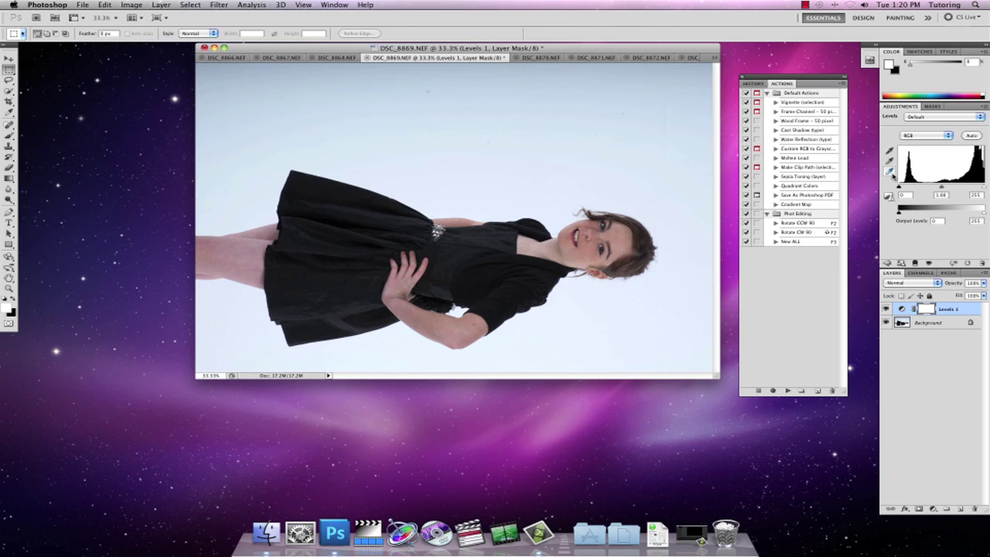
click(891, 172)
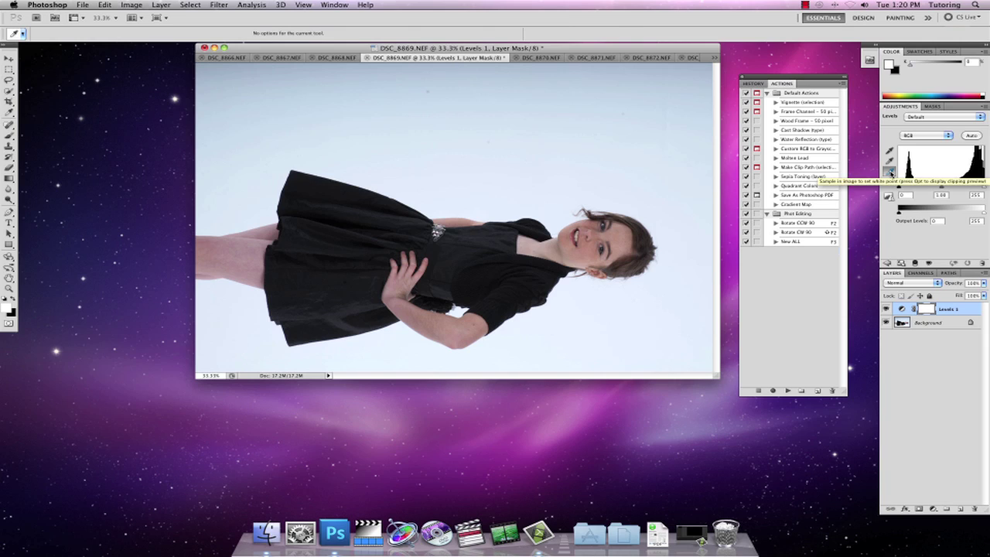
click(542, 126)
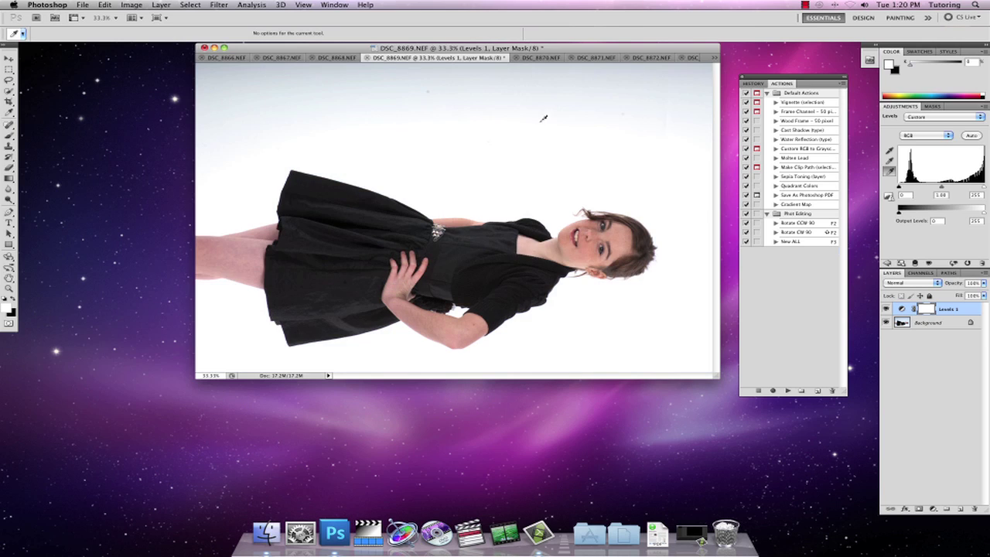
click(551, 88)
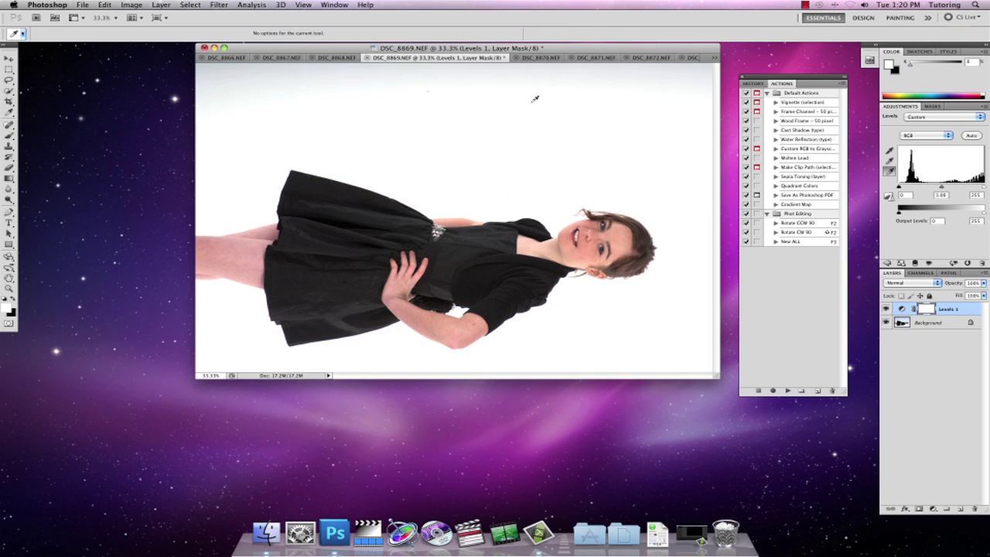
click(535, 98)
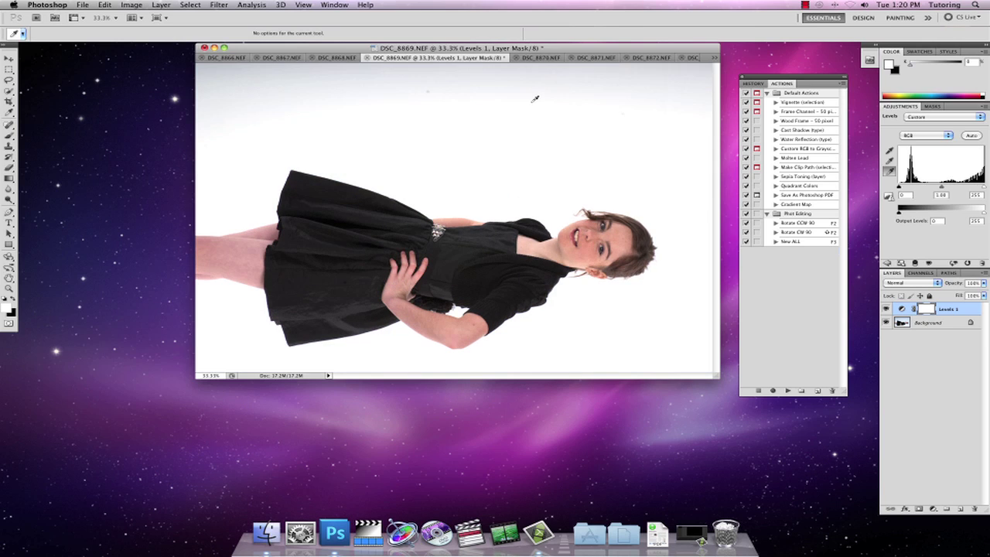
click(590, 80)
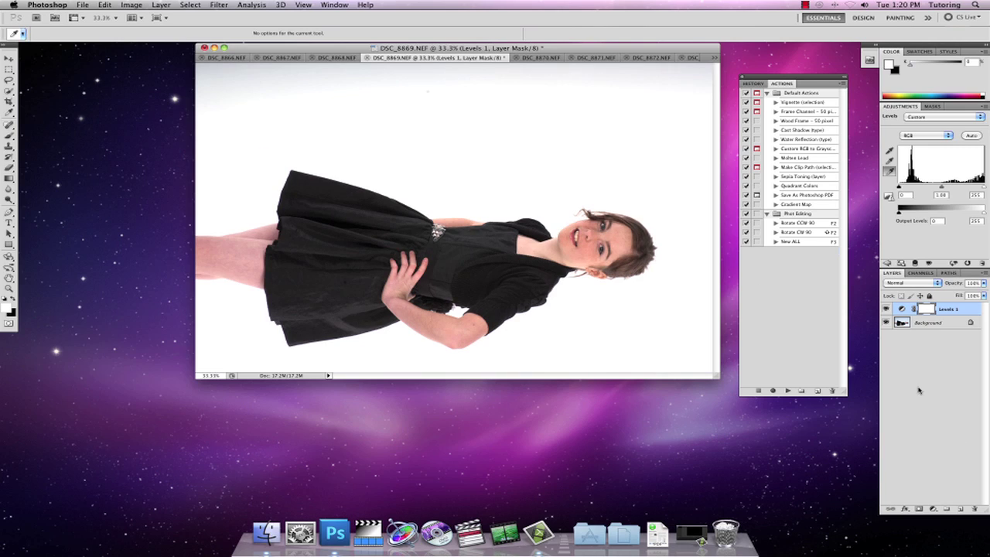
click(799, 217)
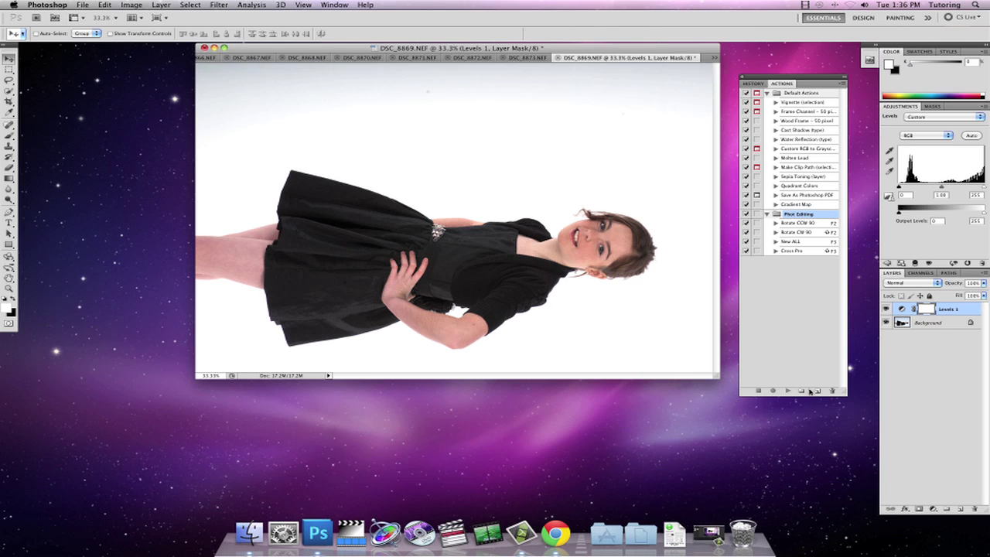
Start recording a 'BW Layer' action on F4 that first selects the Background layer
click(818, 391)
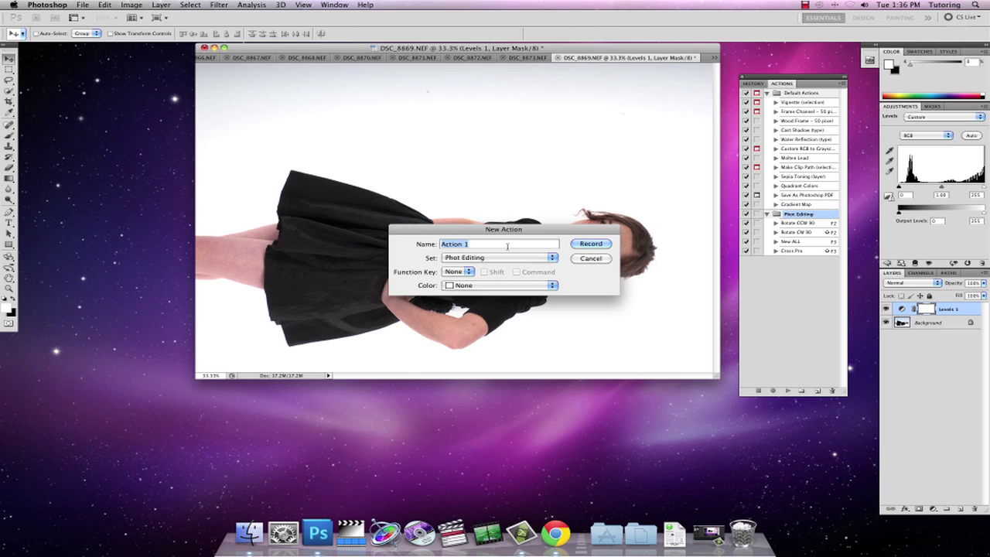
text(BW Layer)
click(457, 272)
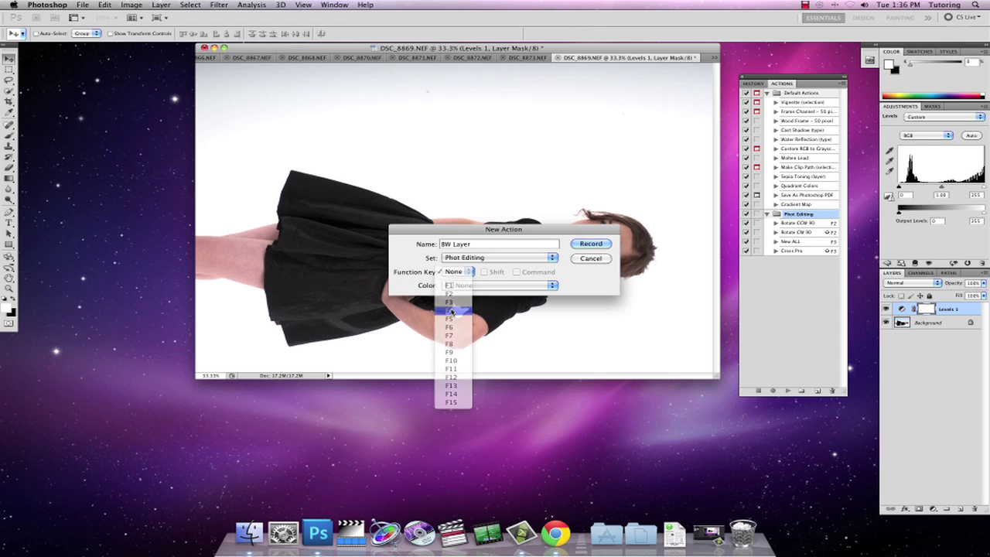
click(452, 311)
click(589, 245)
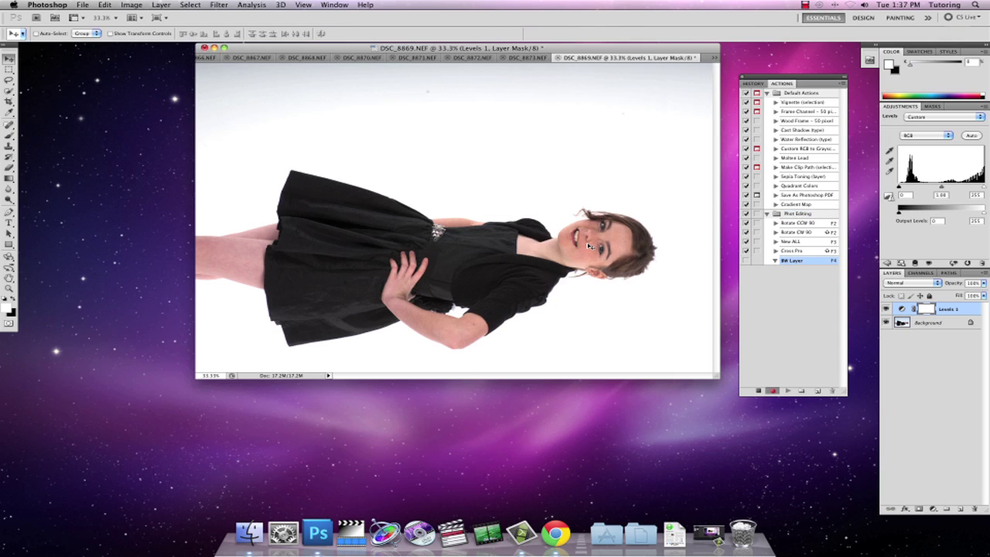
click(901, 322)
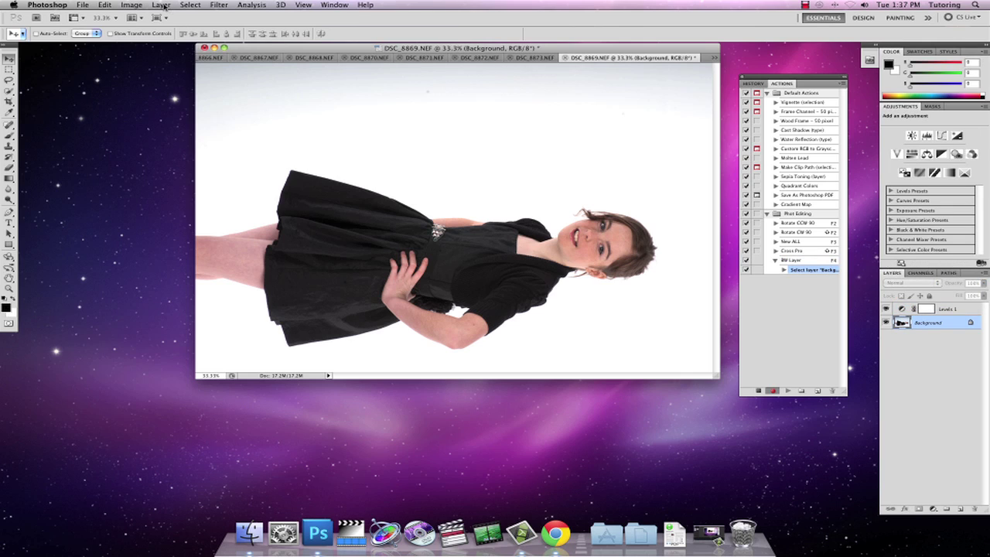
Add a Black & White adjustment layer, then stop and collapse the BW Layer recording
click(162, 6)
mouse_move(245, 99)
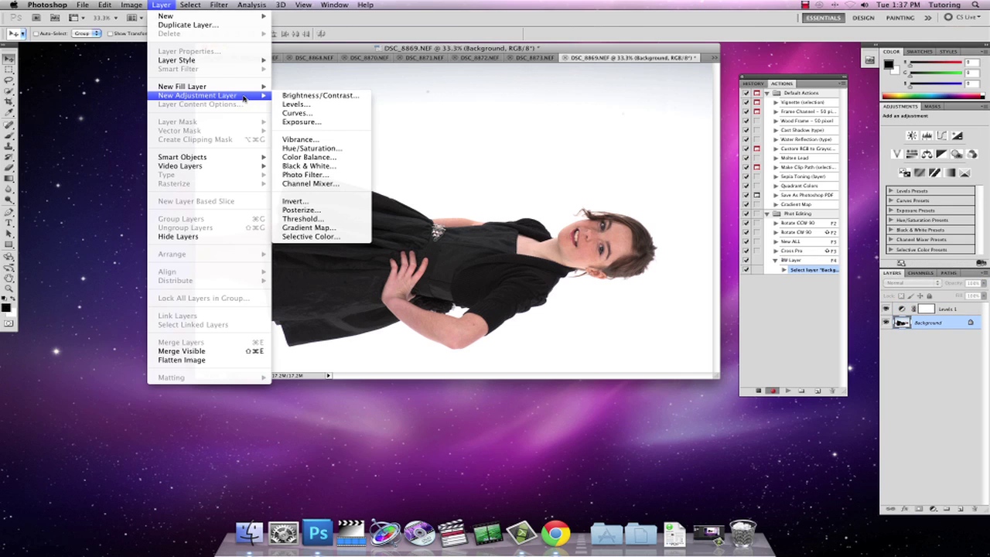
click(310, 166)
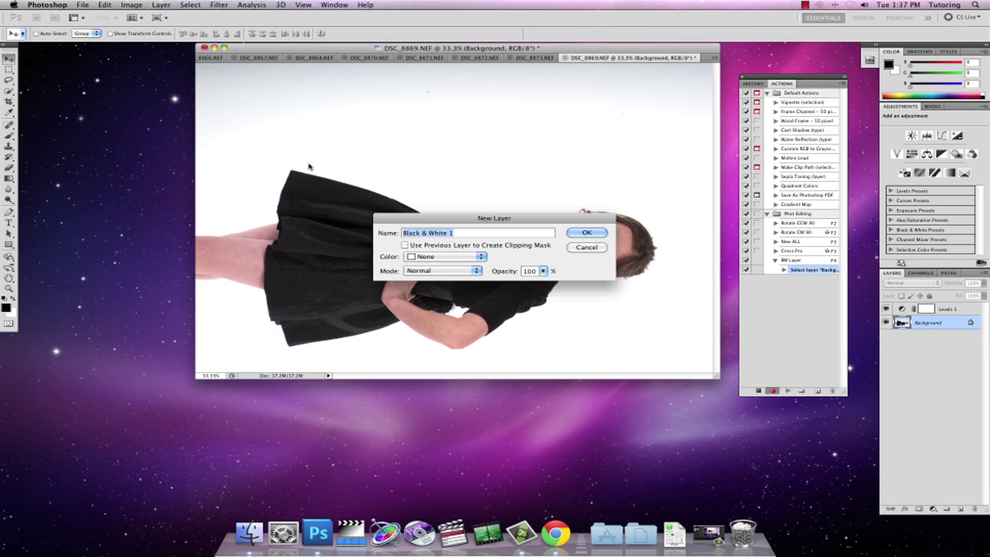
click(585, 232)
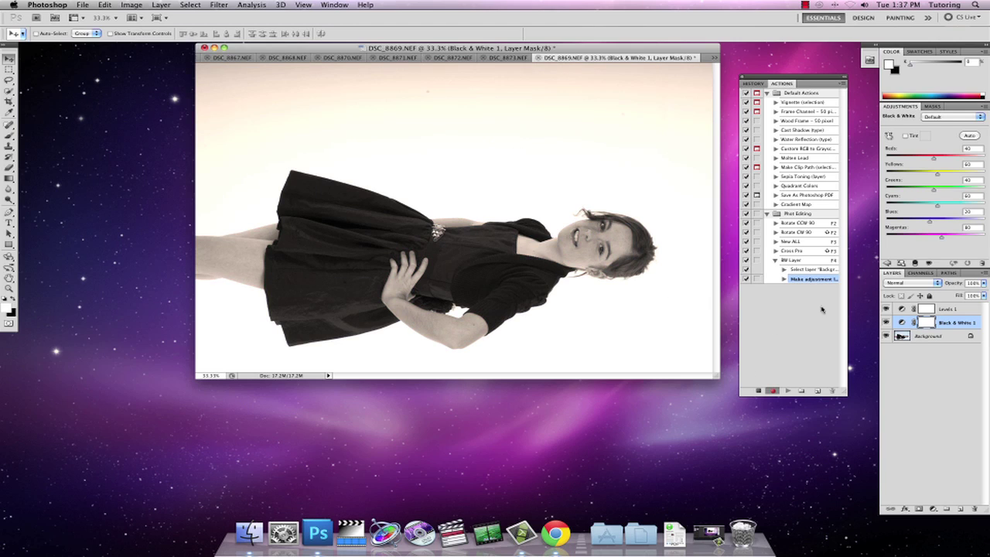
click(758, 391)
click(776, 260)
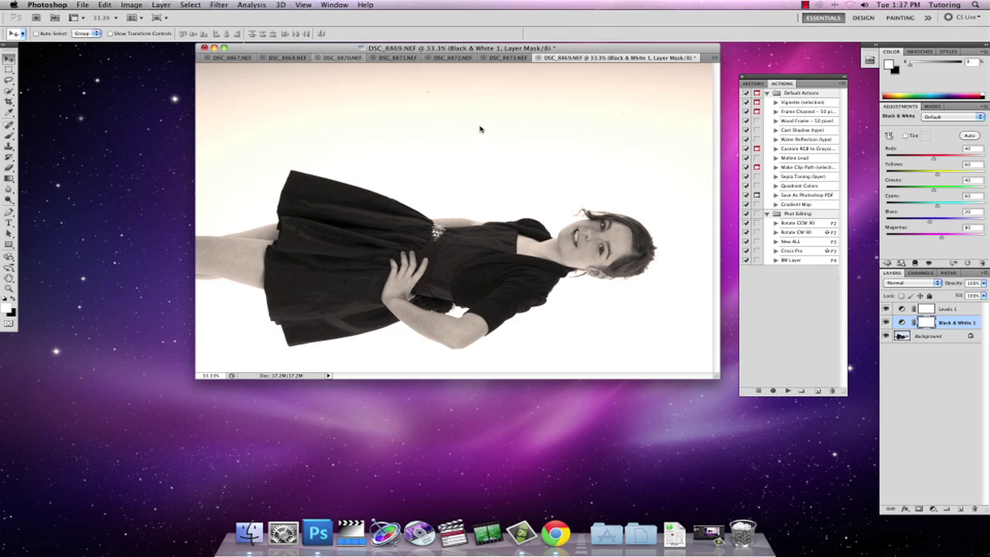
On DSC_8867, run F2 rotate, F3 Levels with backdrop white point, then Shift+F3 Cross Pro
click(230, 58)
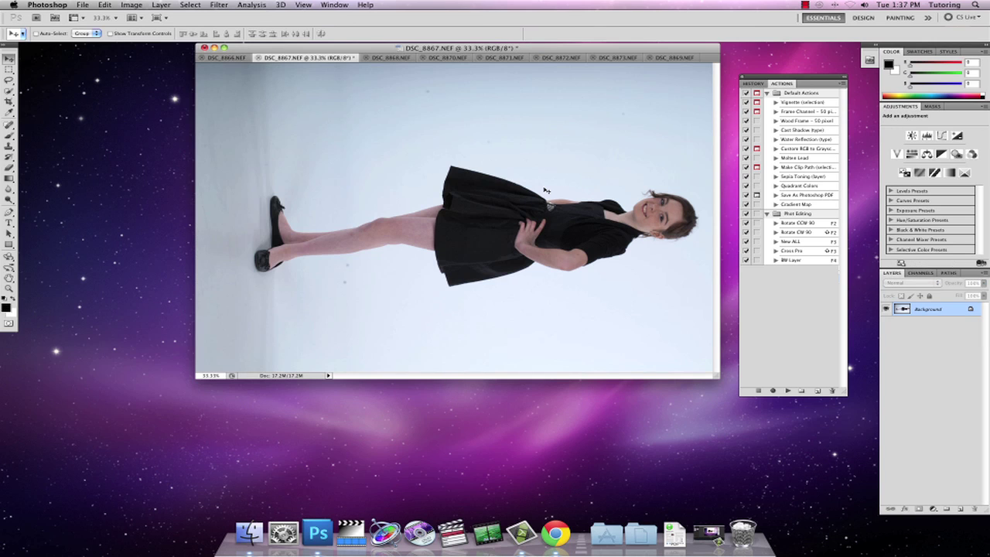
key(F2)
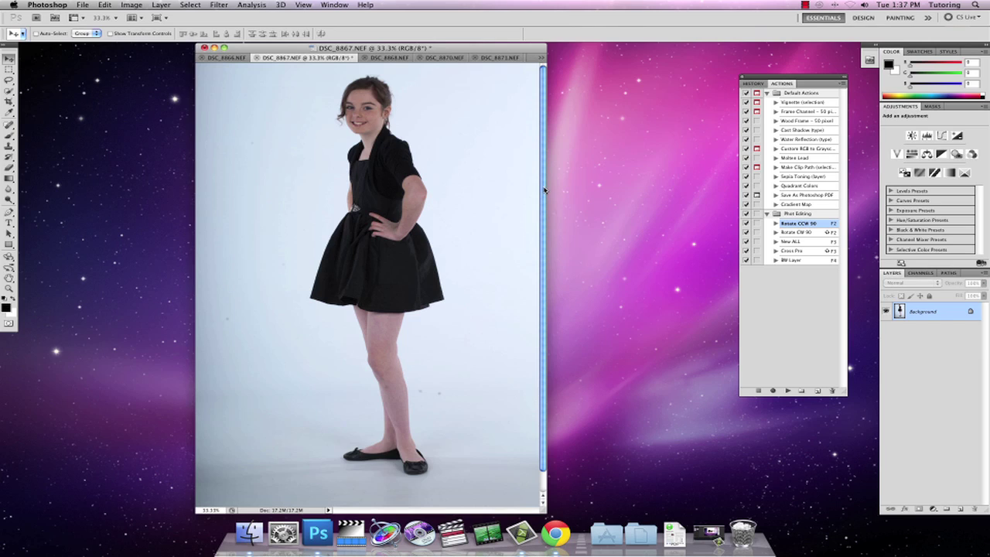
key(F3)
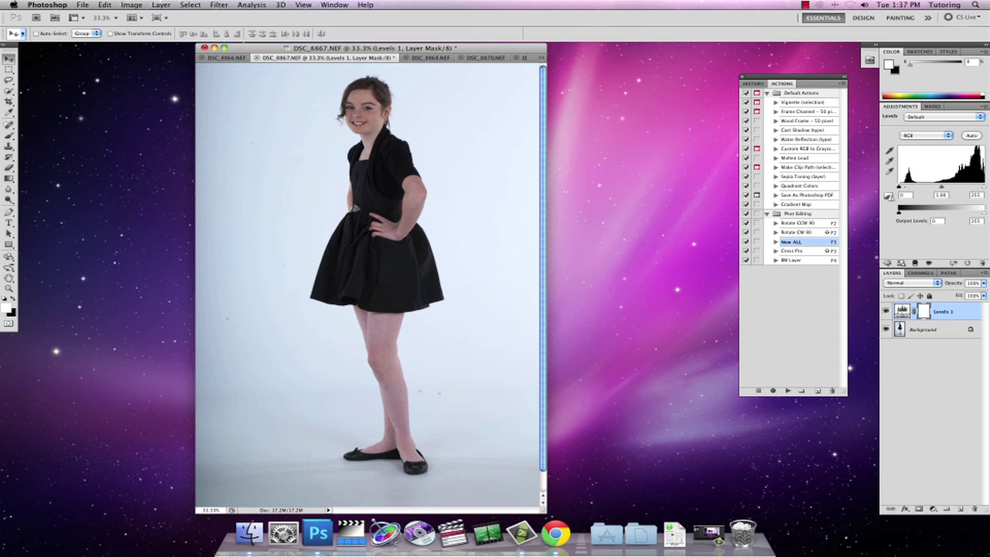
click(889, 171)
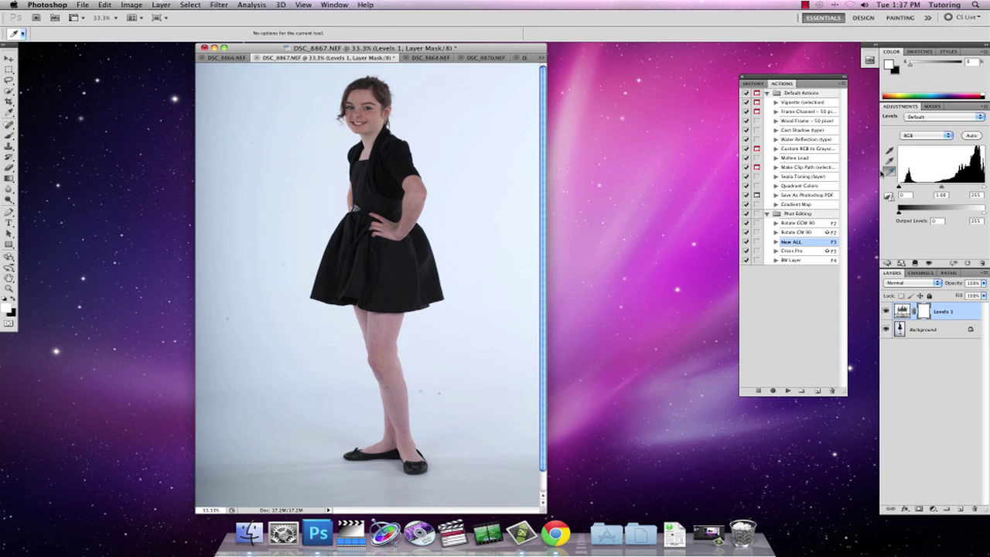
click(240, 116)
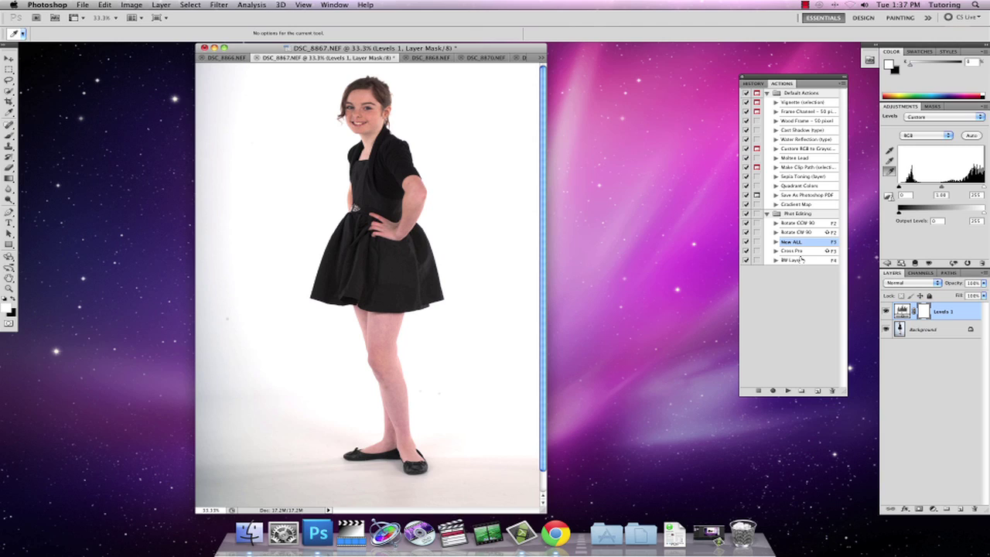
key(shift+F3)
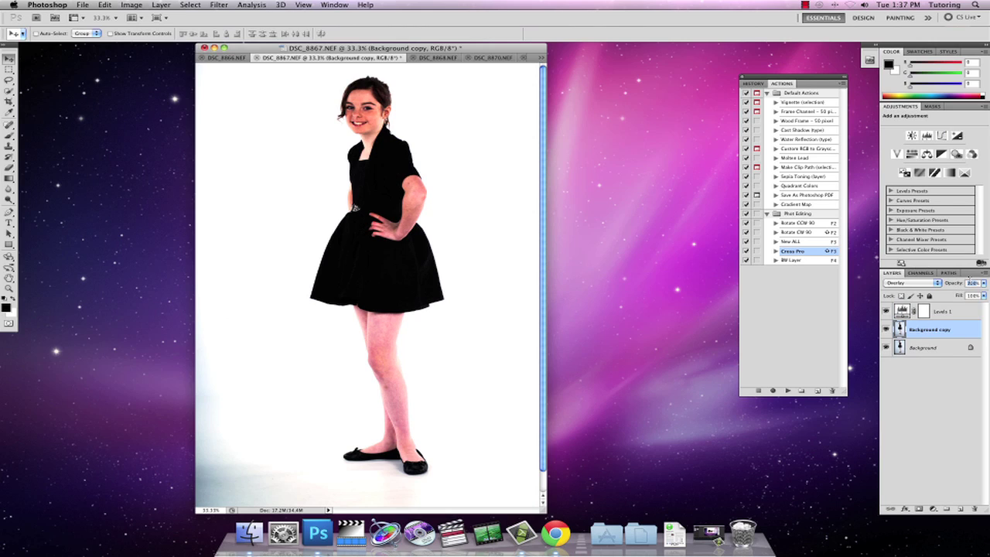
Hide the Background copy overlay and add a Black & White layer above Background with F4
key(super+z)
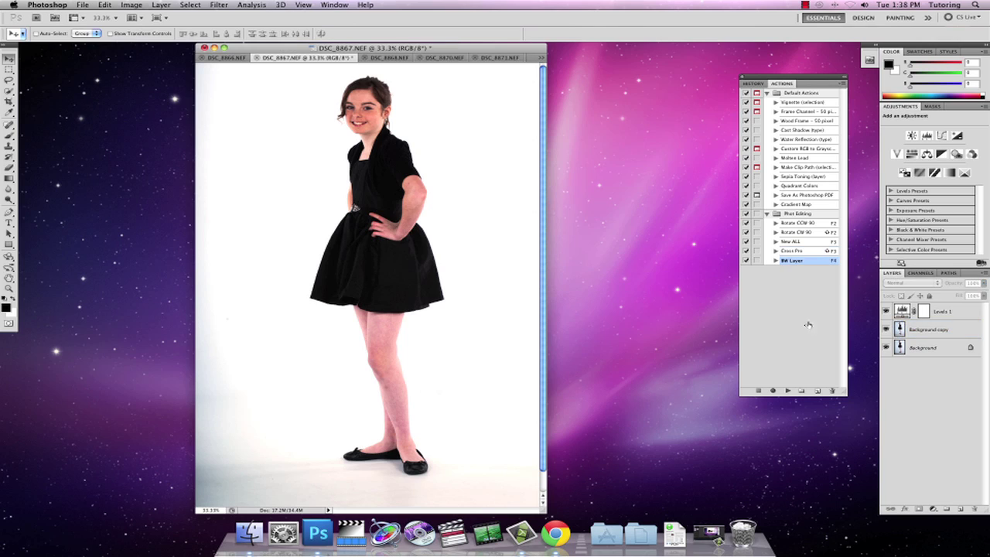
click(886, 330)
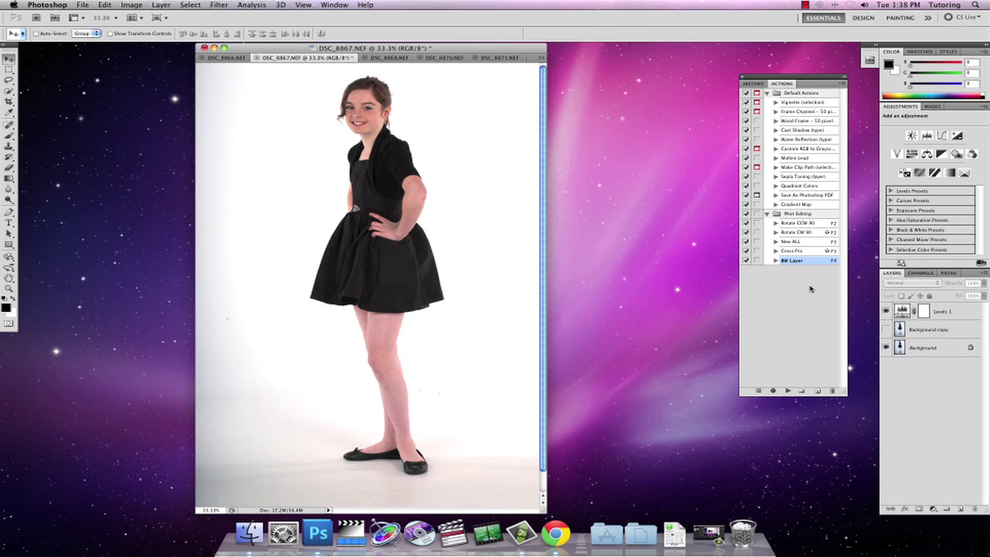
click(907, 350)
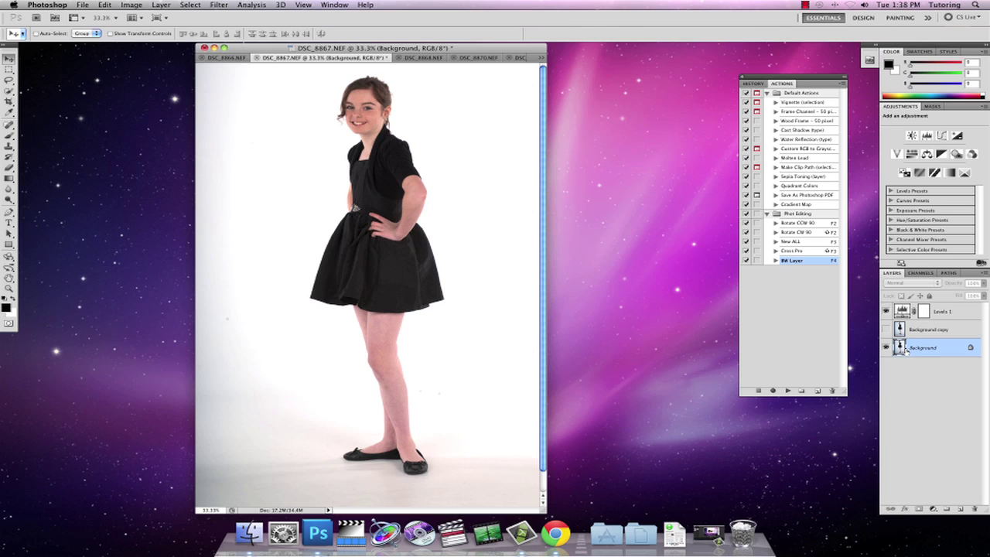
key(F4)
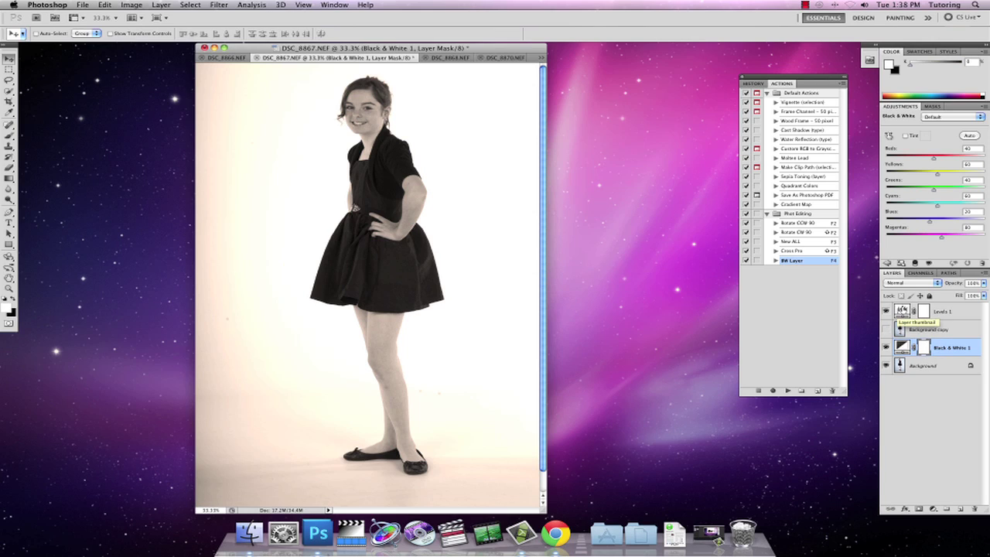
Resample the Levels 1 white point on the cream backdrop so it turns pure white
click(902, 310)
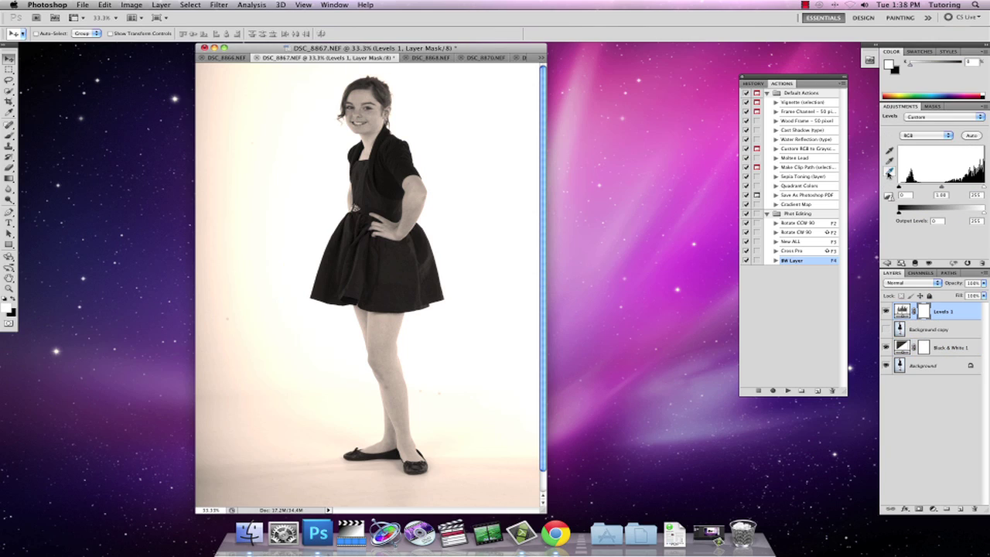
click(889, 171)
click(208, 72)
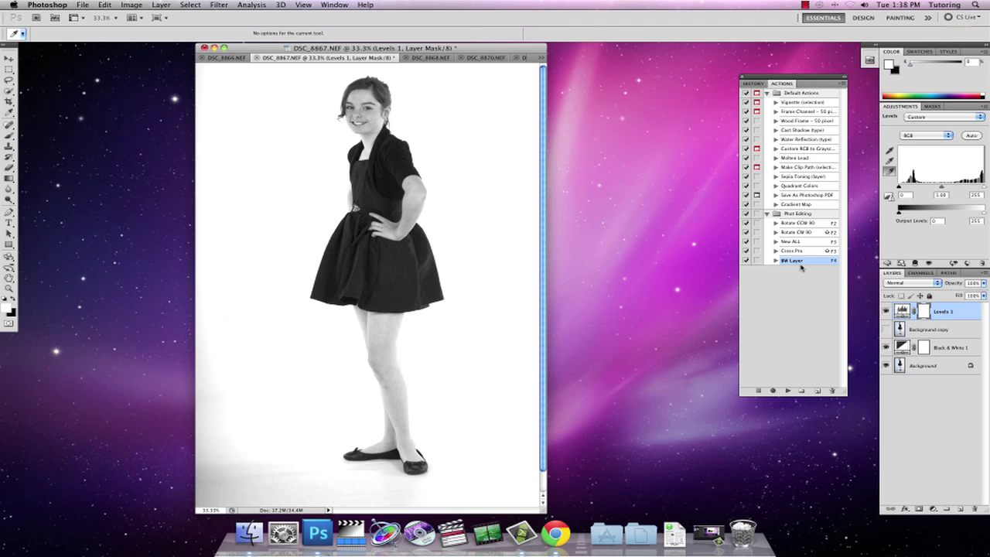
Rotate DSC_8868 upright with F2, whiten its backdrop via an F3 Levels layer, then add an F4 Black & White layer
click(425, 57)
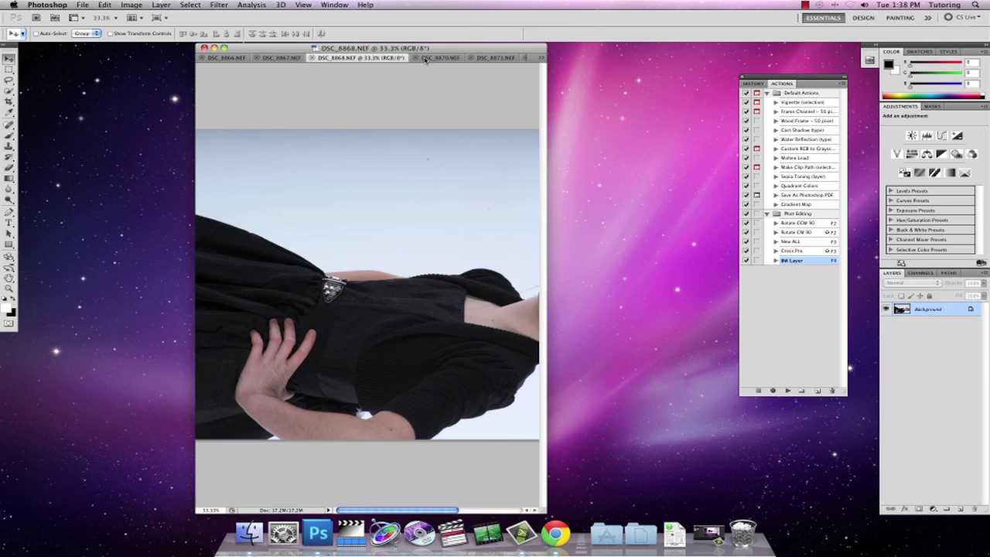
key(F2)
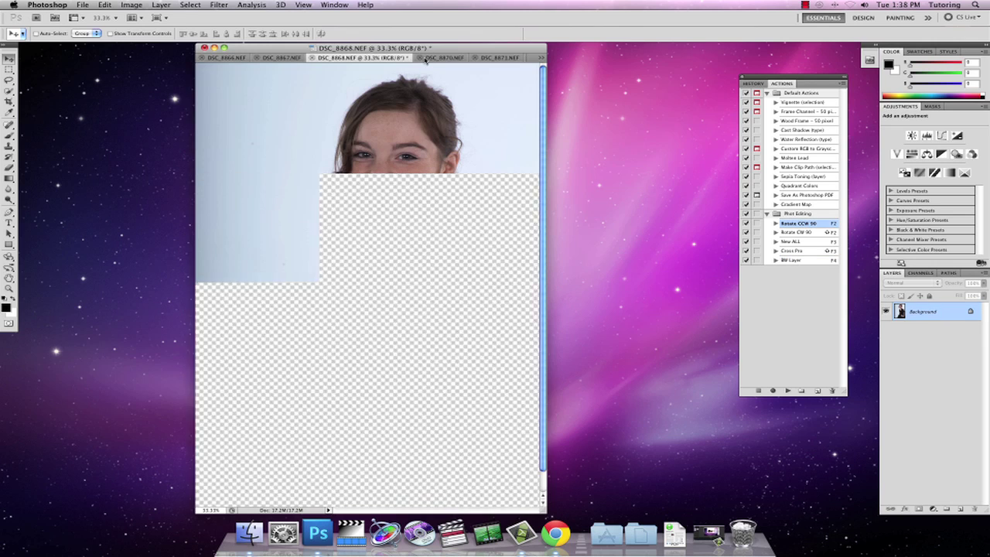
key(F3)
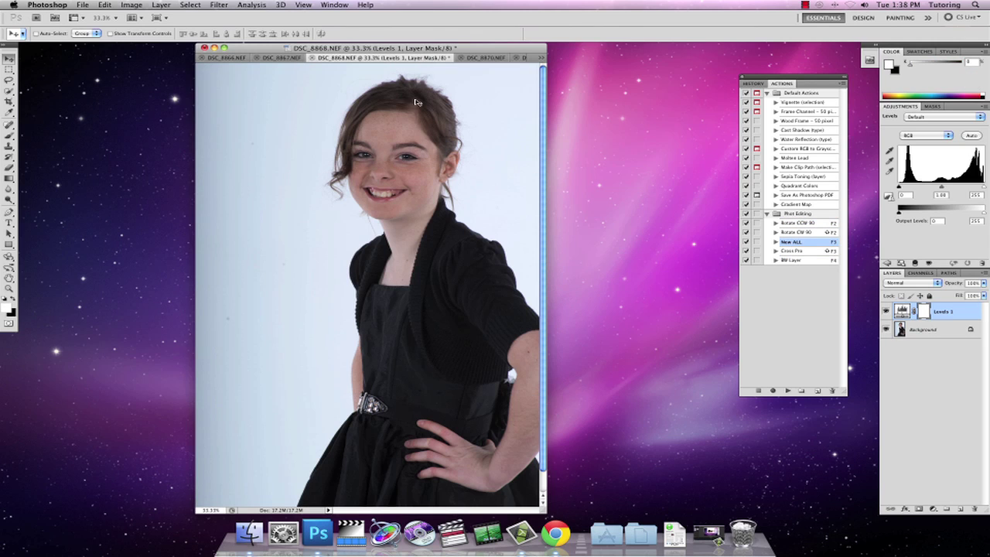
click(891, 172)
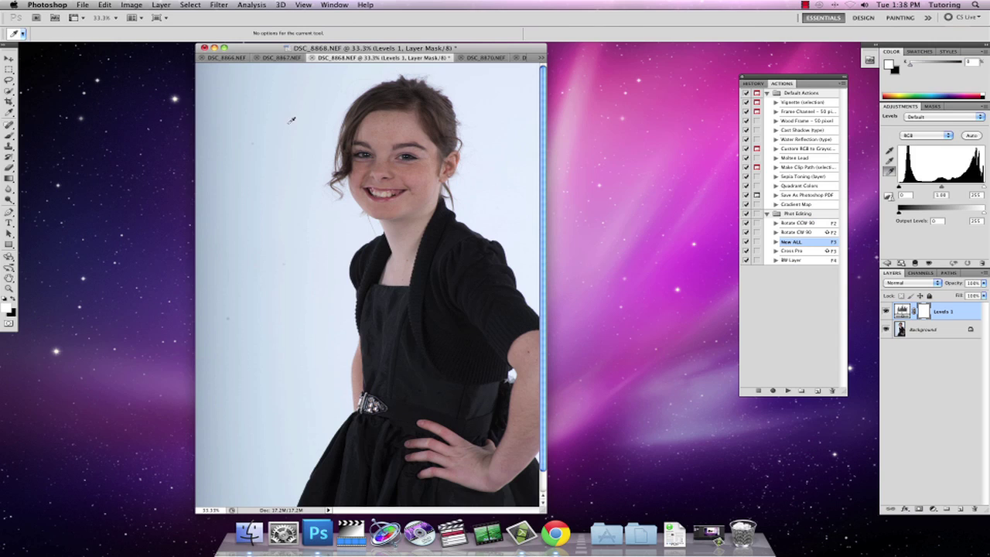
click(202, 68)
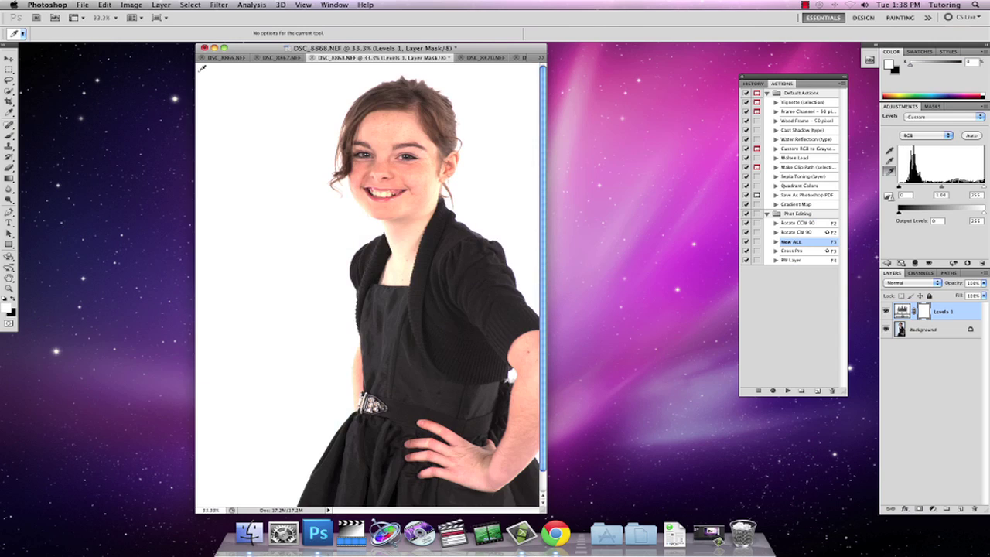
click(297, 120)
click(267, 159)
click(230, 150)
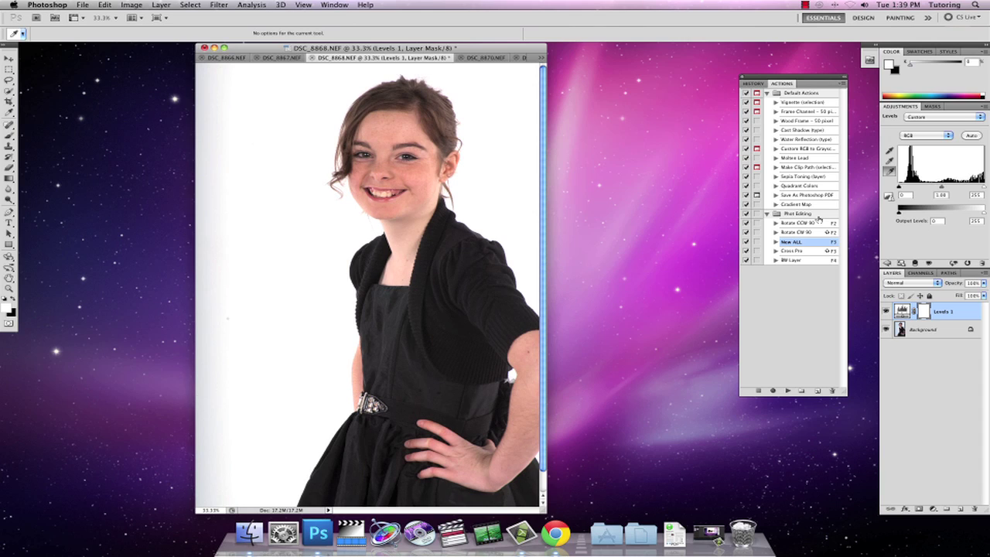
key(F4)
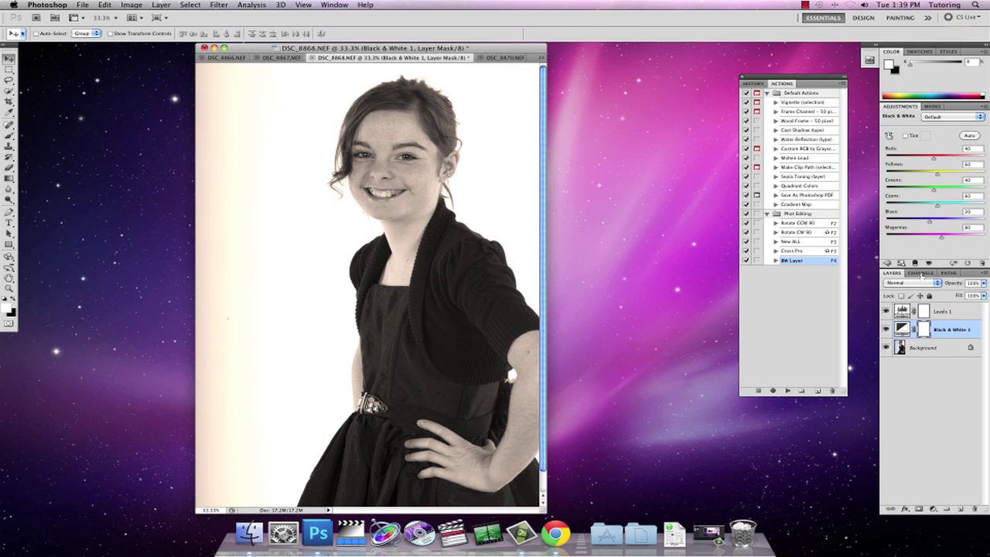
In Levels 1, resample the backdrop as the white point to remove its sepia cast
click(901, 311)
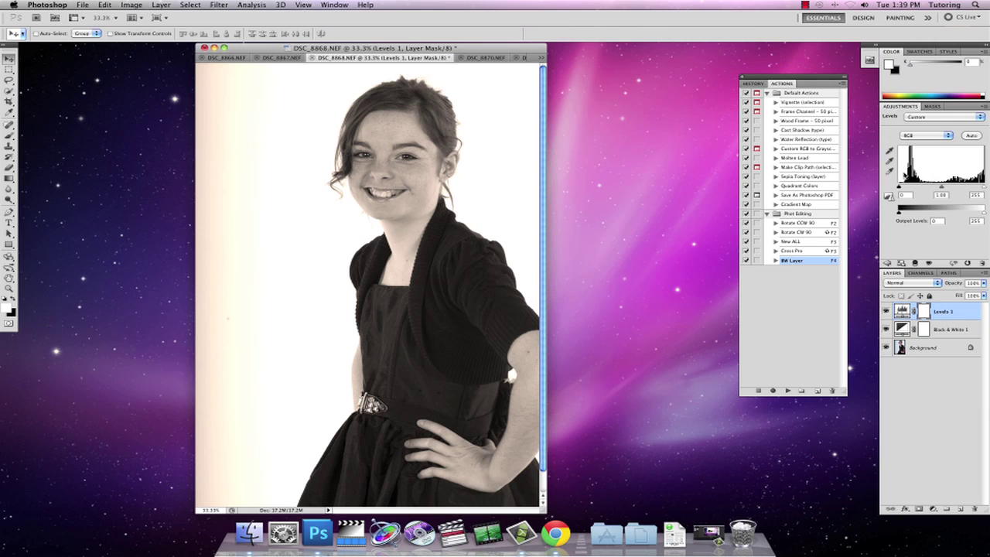
click(891, 171)
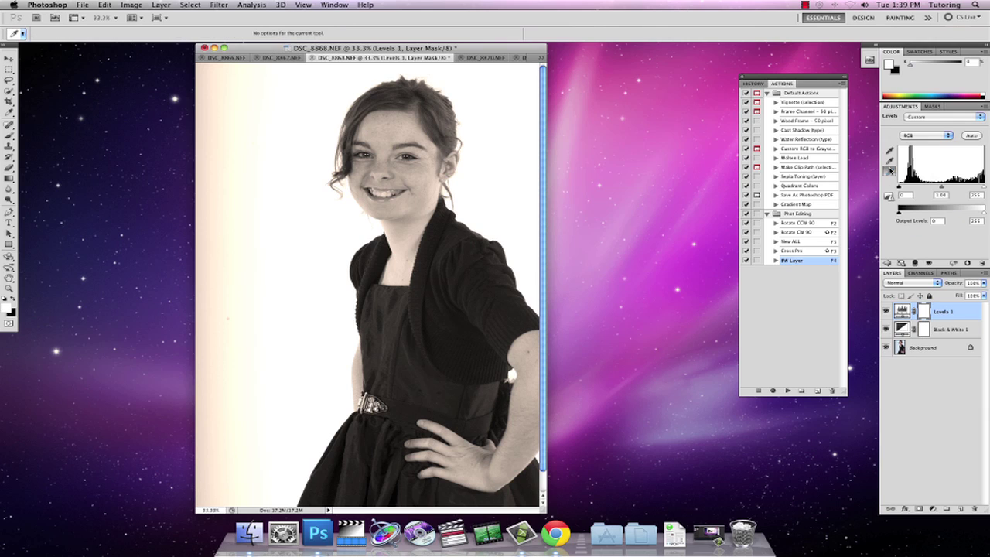
click(209, 79)
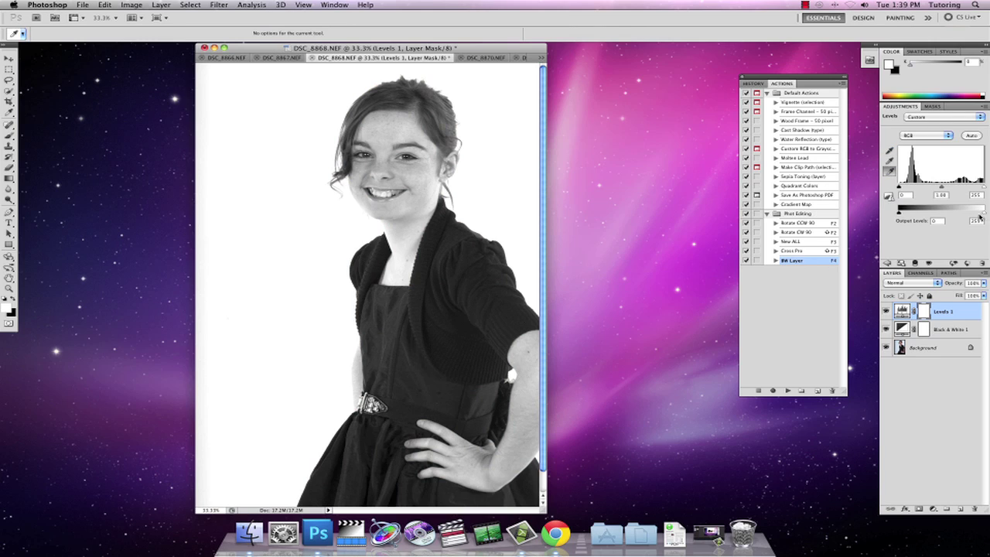
Raise Reds to 112 on the Black & White 1 layer to brighten the skin tones
key(v)
click(902, 328)
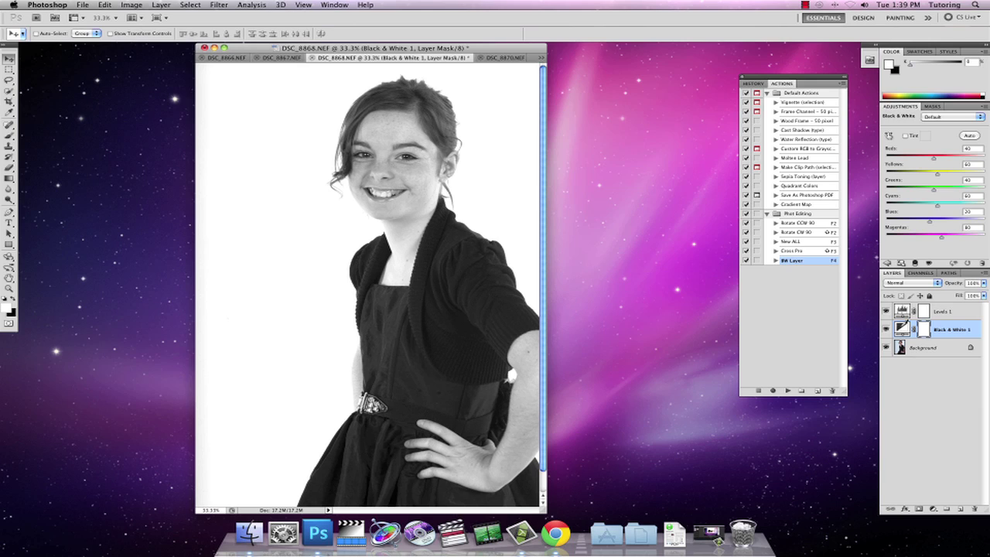
mouse_move(934, 160)
mouse_down()
mouse_move(967, 161)
mouse_move(947, 158)
mouse_up()
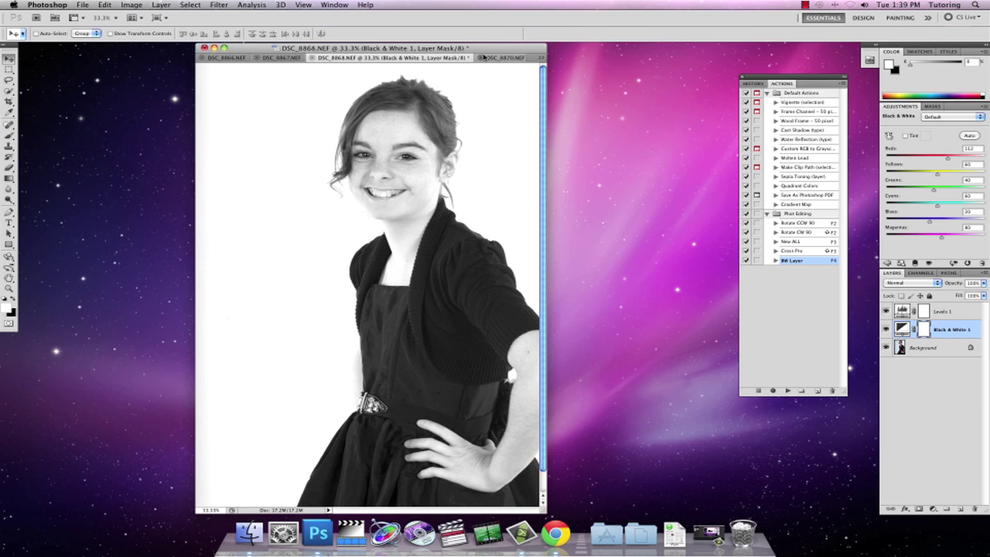
drag(465, 48, 600, 52)
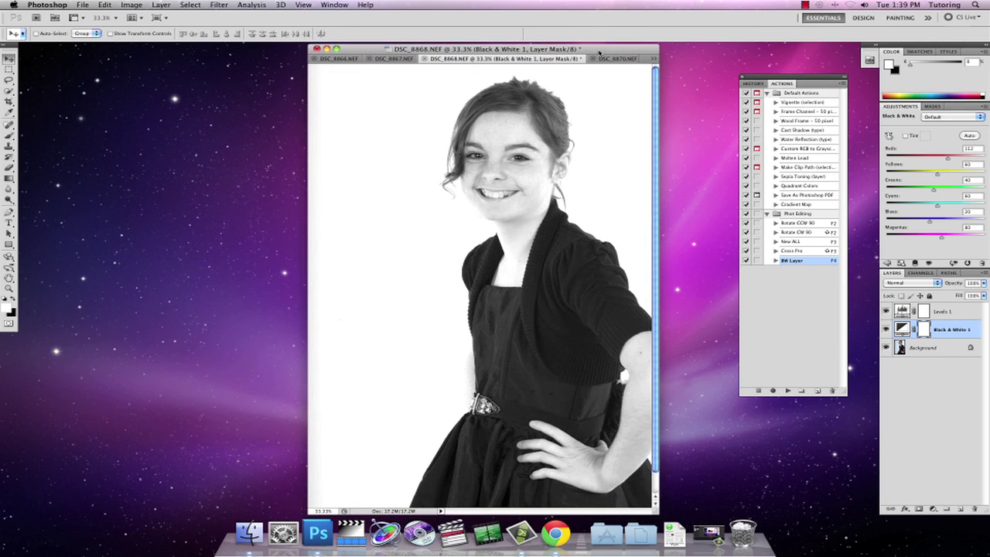